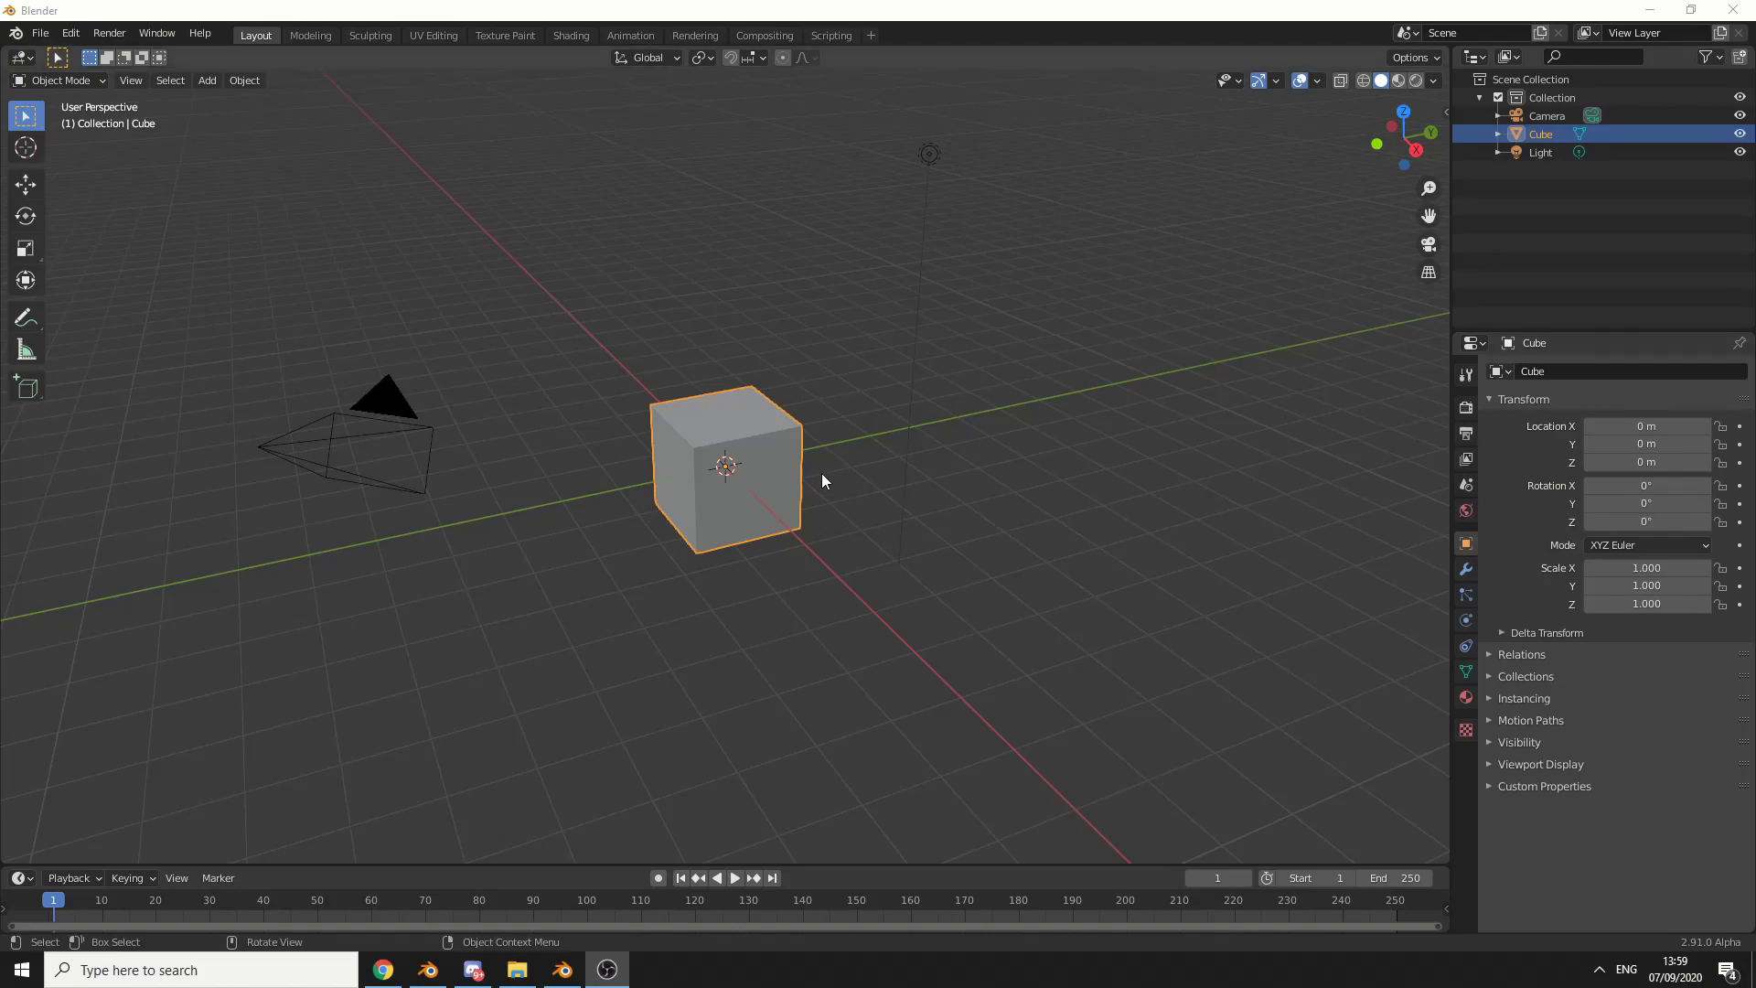
Delete the default cube from the scene
click(743, 408)
key(Delete)
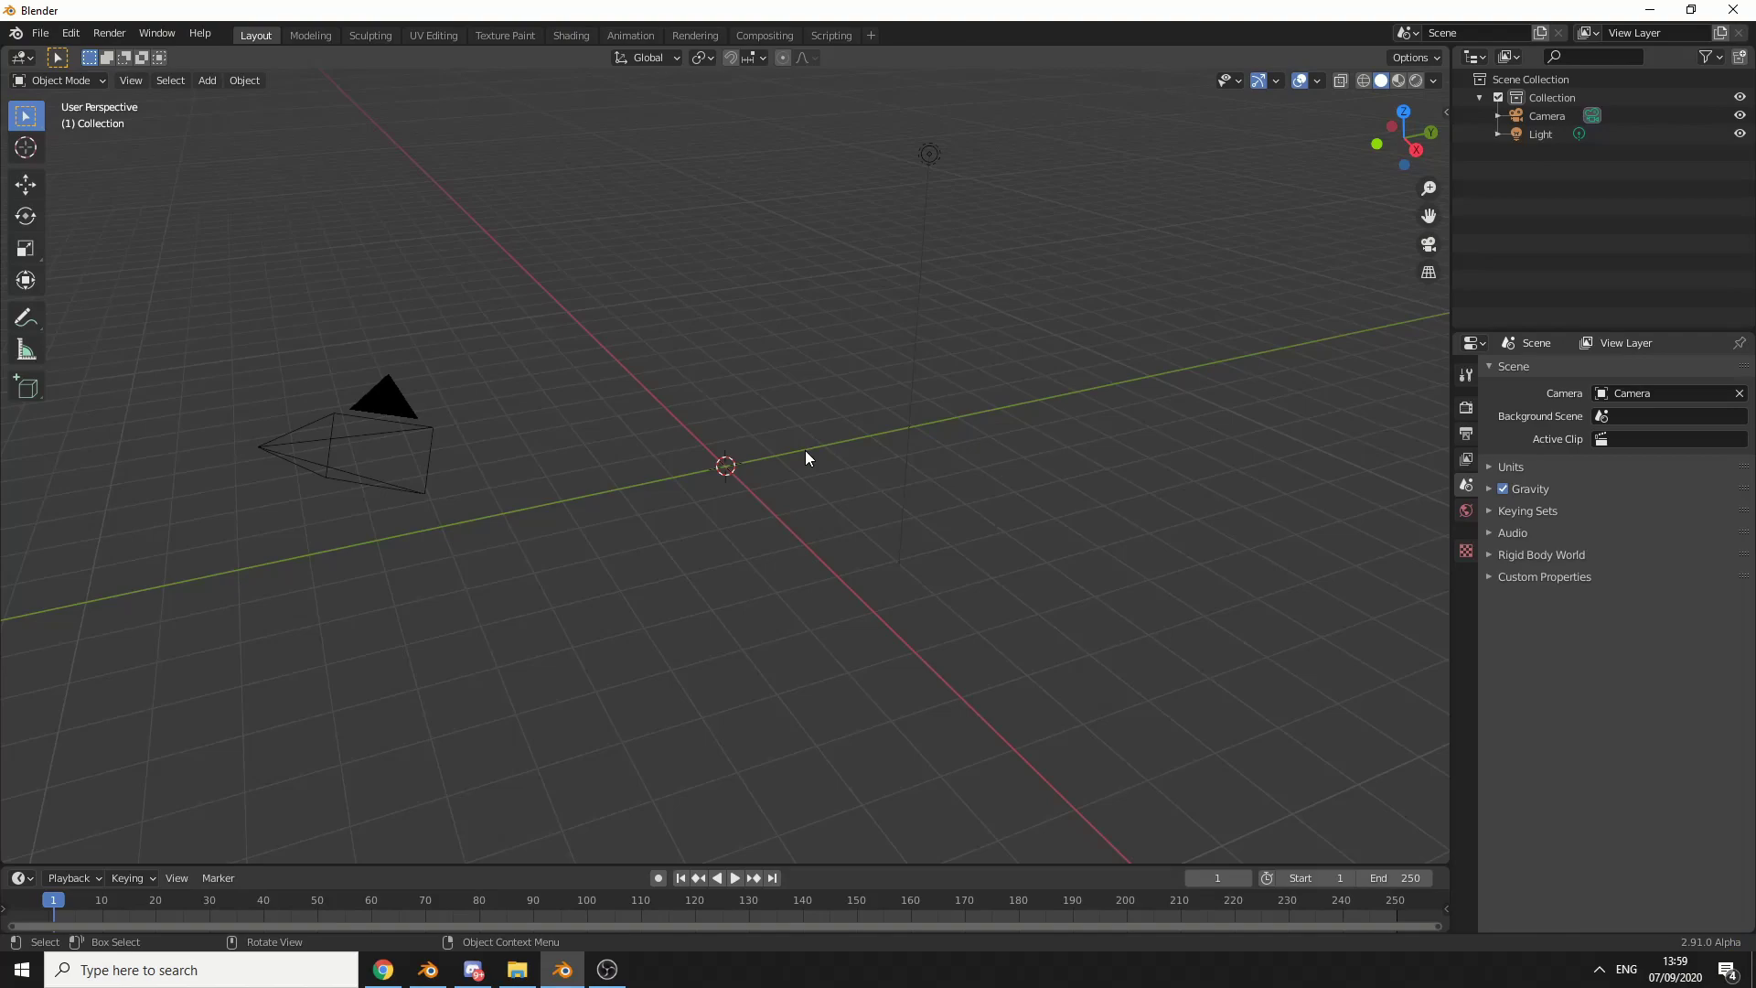
Toggle the 3D viewport to quad view and return it to the single perspective view
click(40, 33)
click(135, 80)
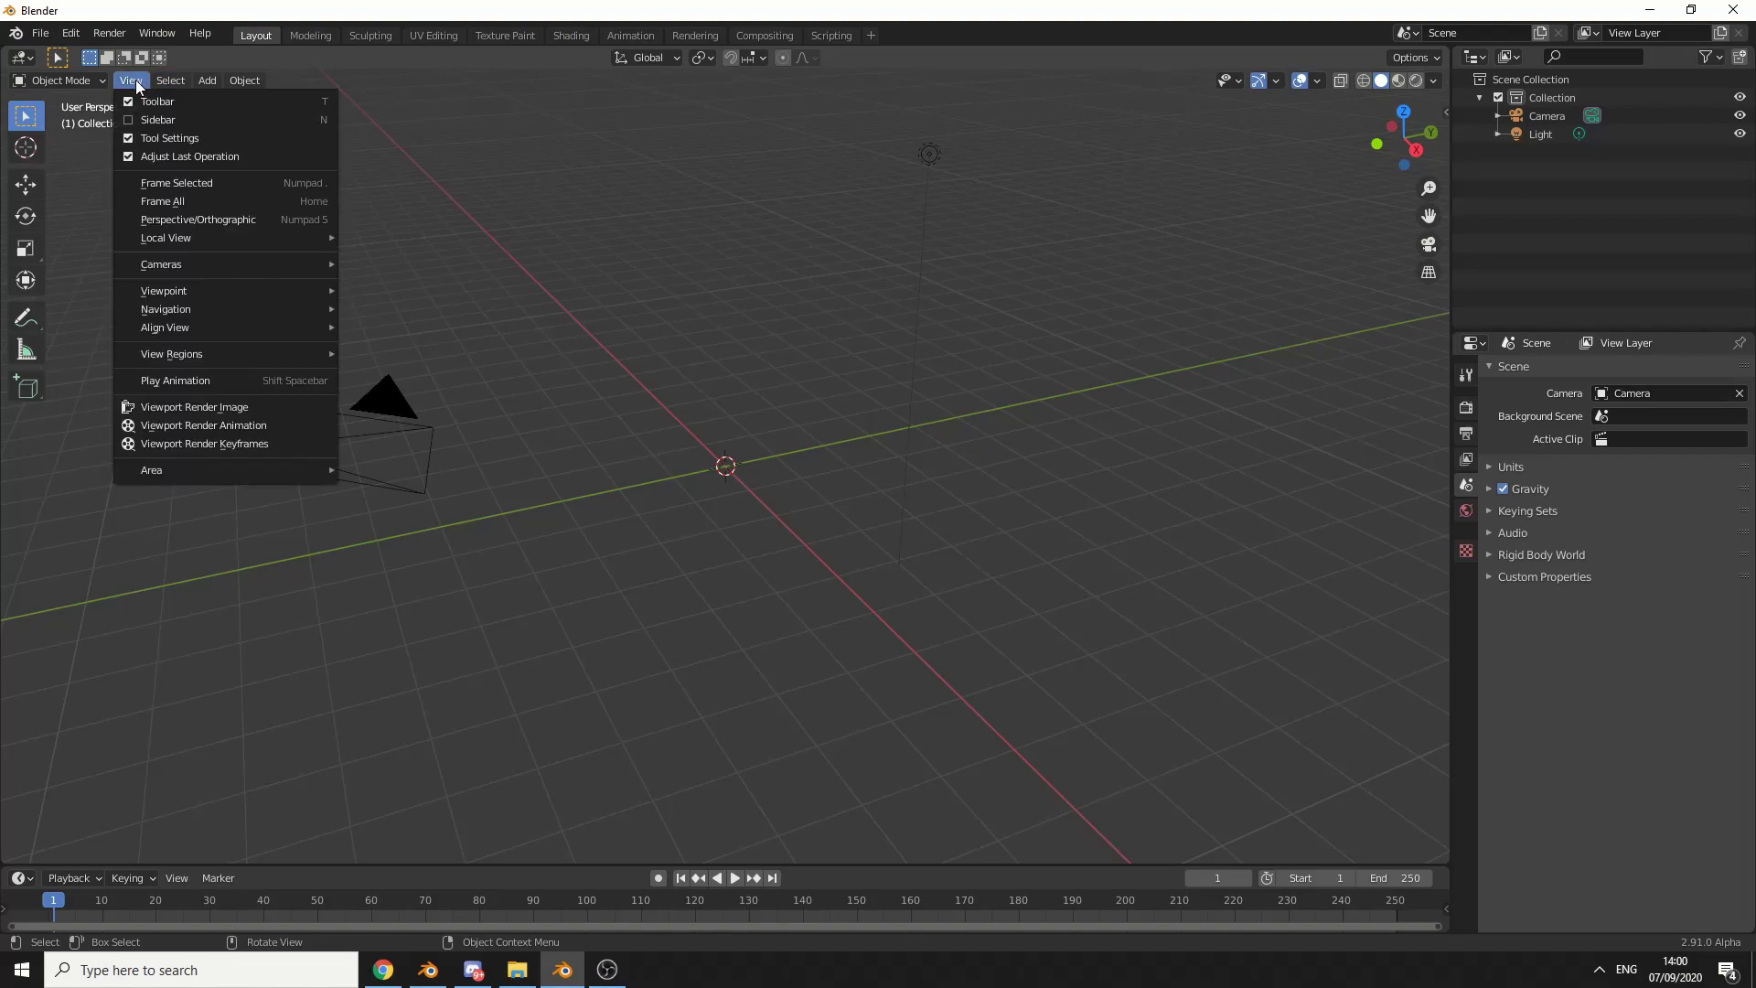
mouse_move(195, 472)
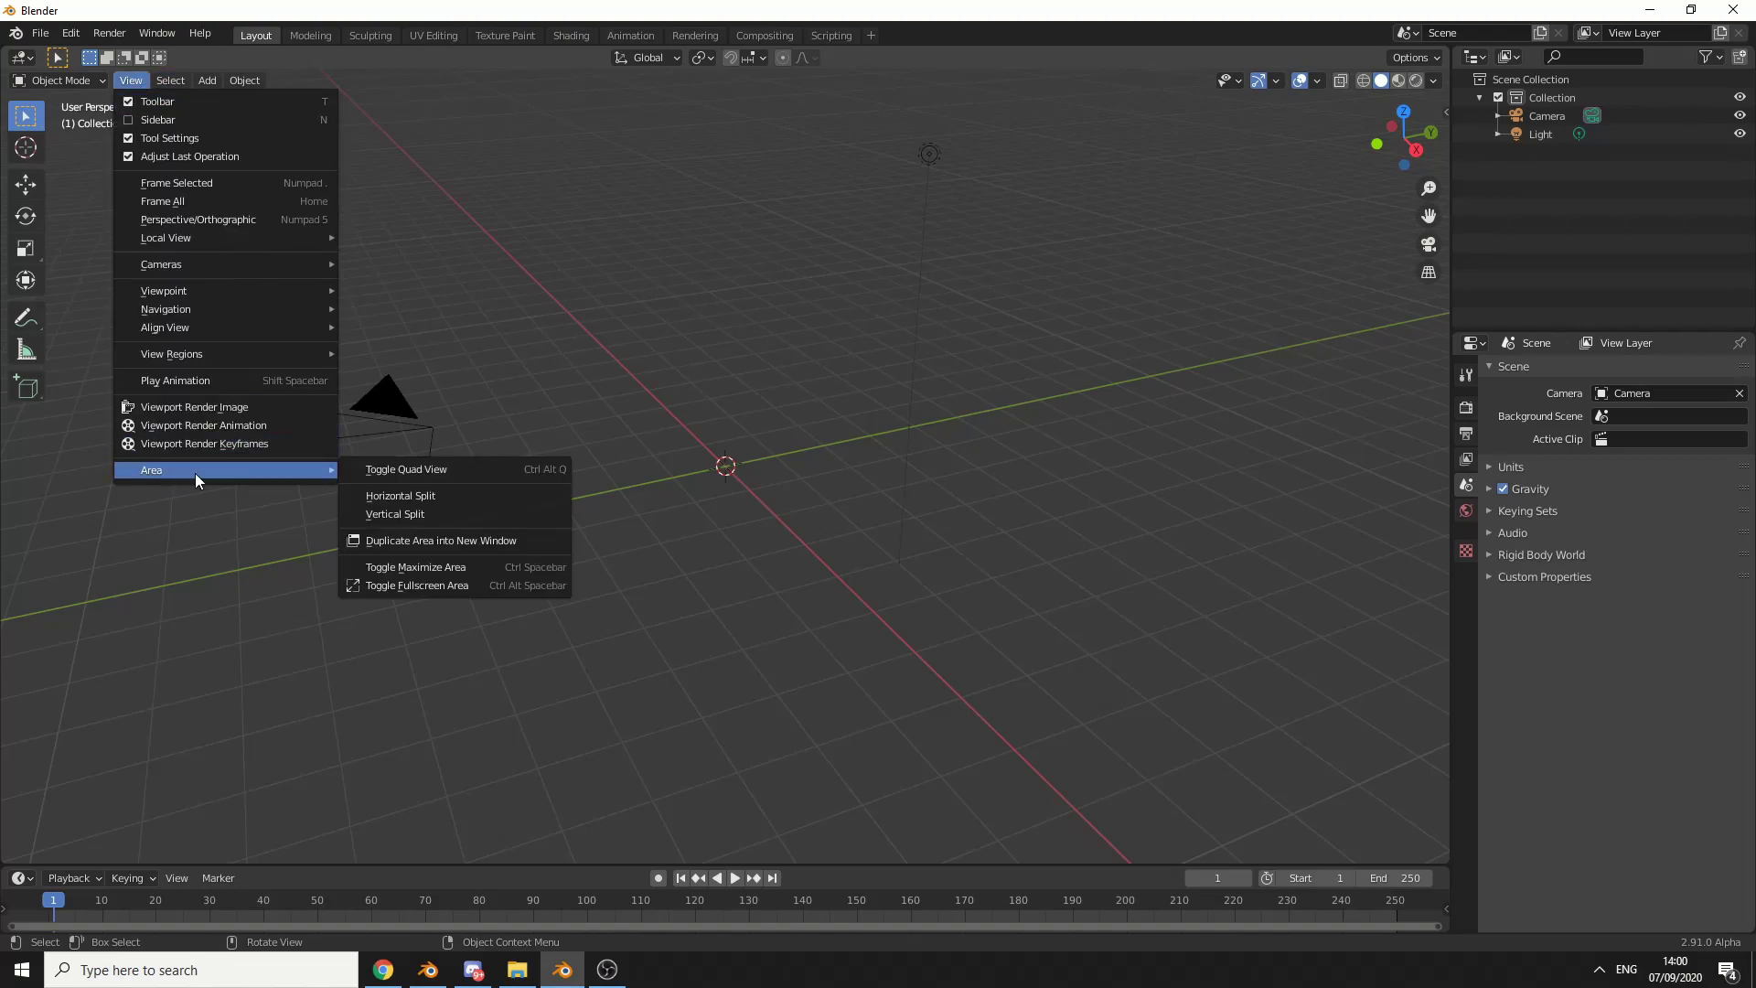
click(427, 462)
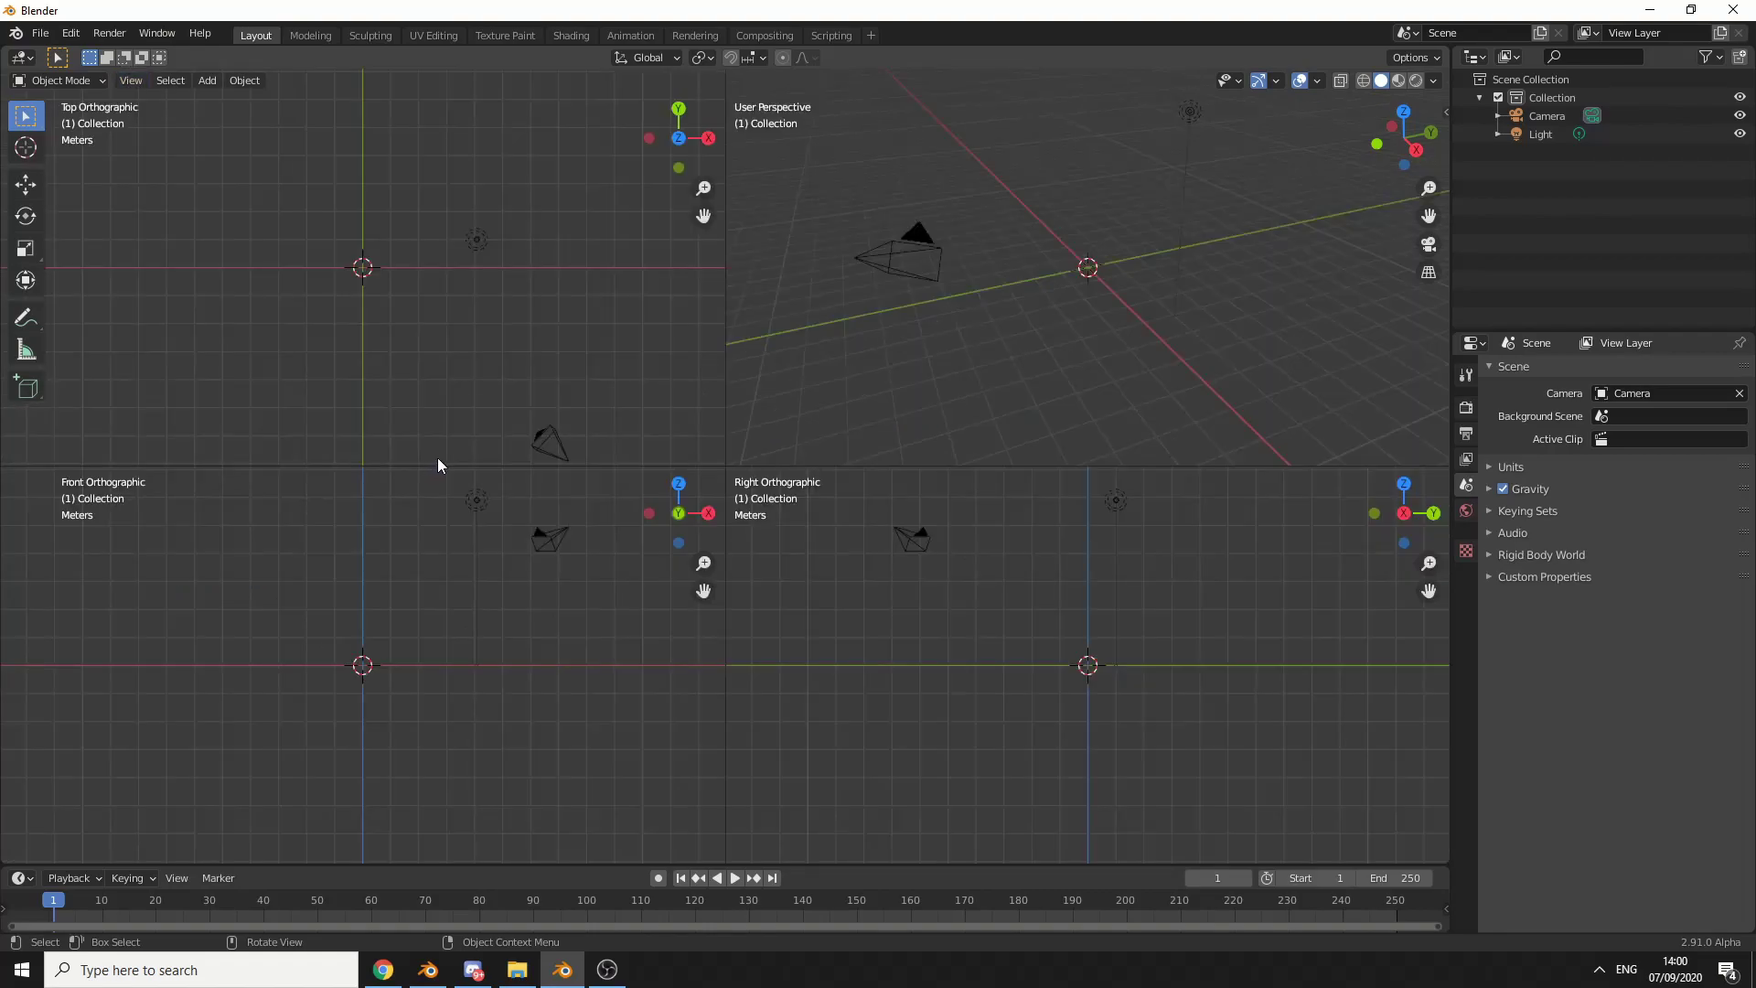
key(ctrl+alt+q)
key(ctrl+alt+q)
key(ctrl+alt+q)
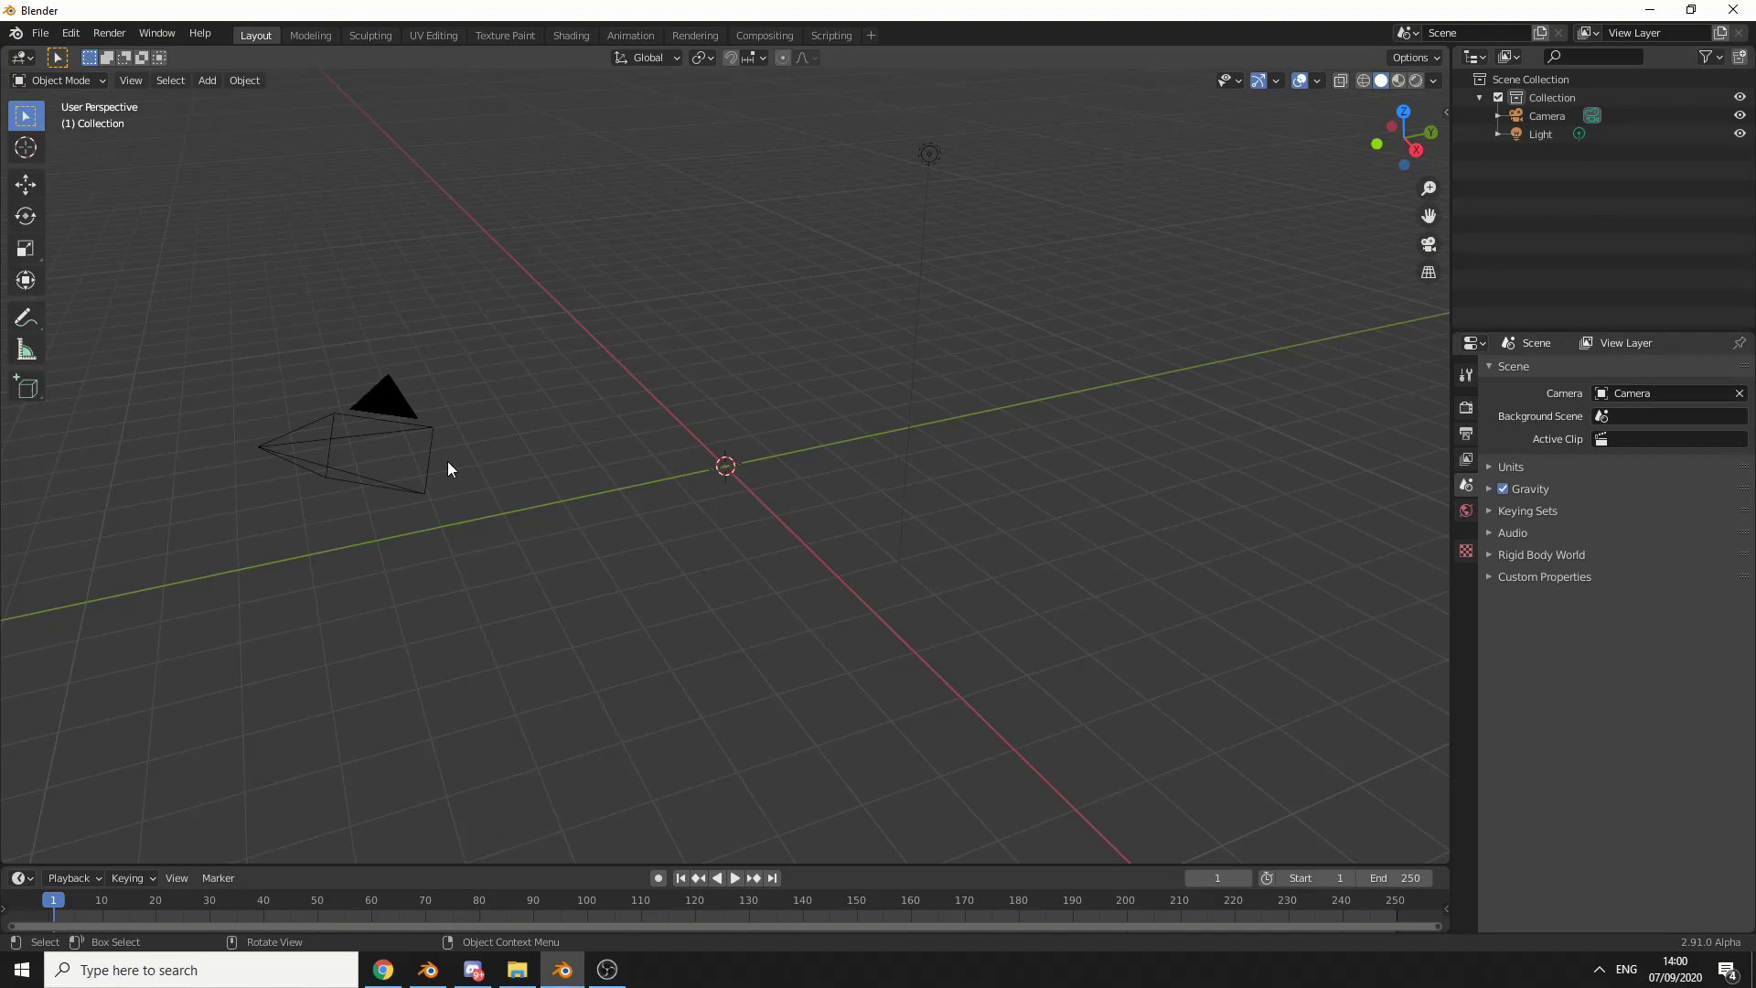
Hide and restore the viewport toolbar, and show and hide the sidebar
key(t)
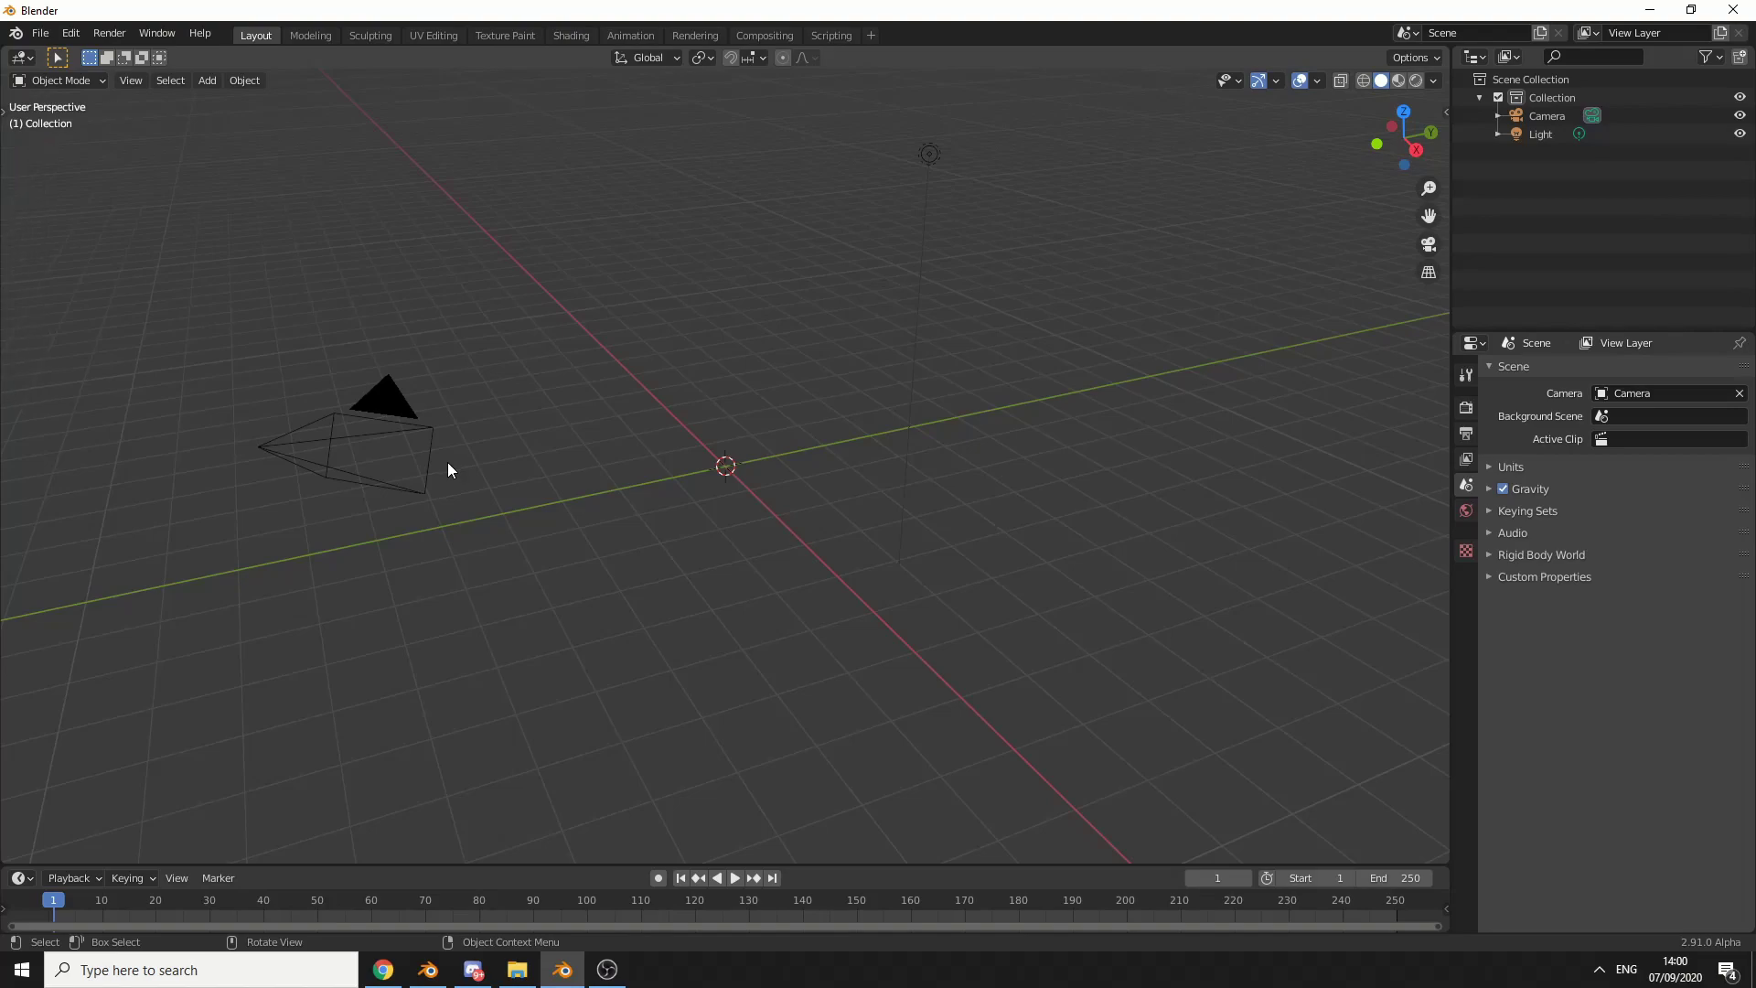
key(t)
key(n)
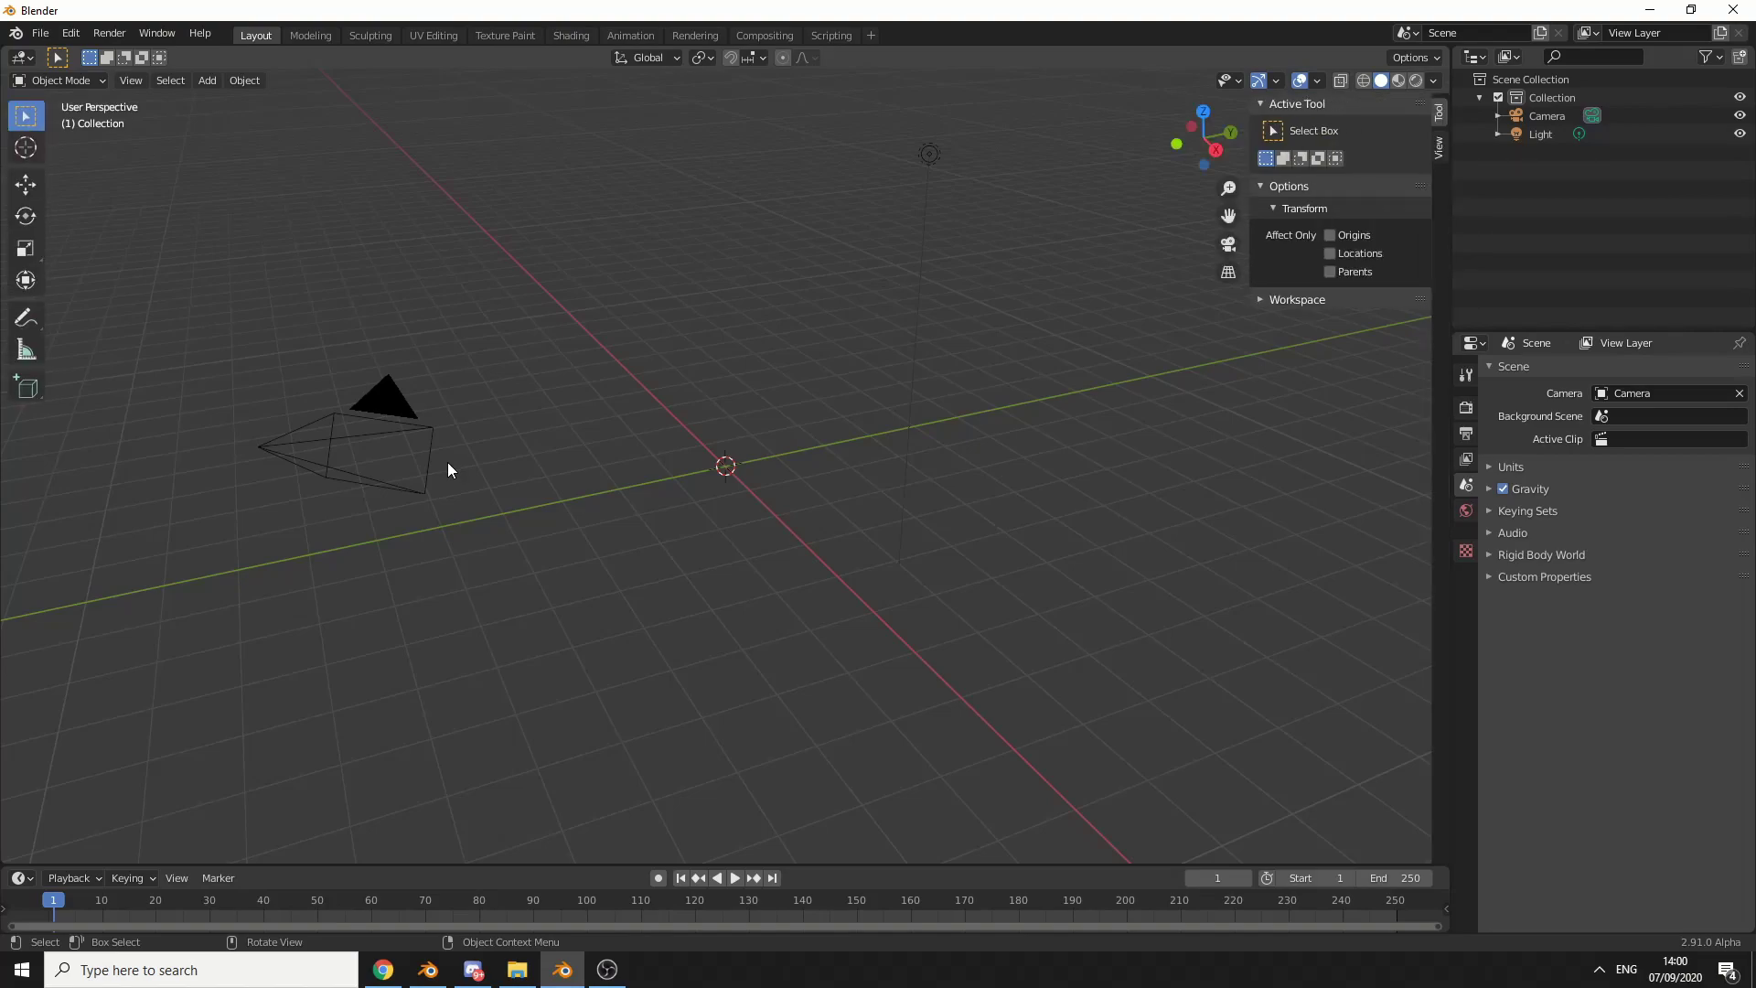
key(n)
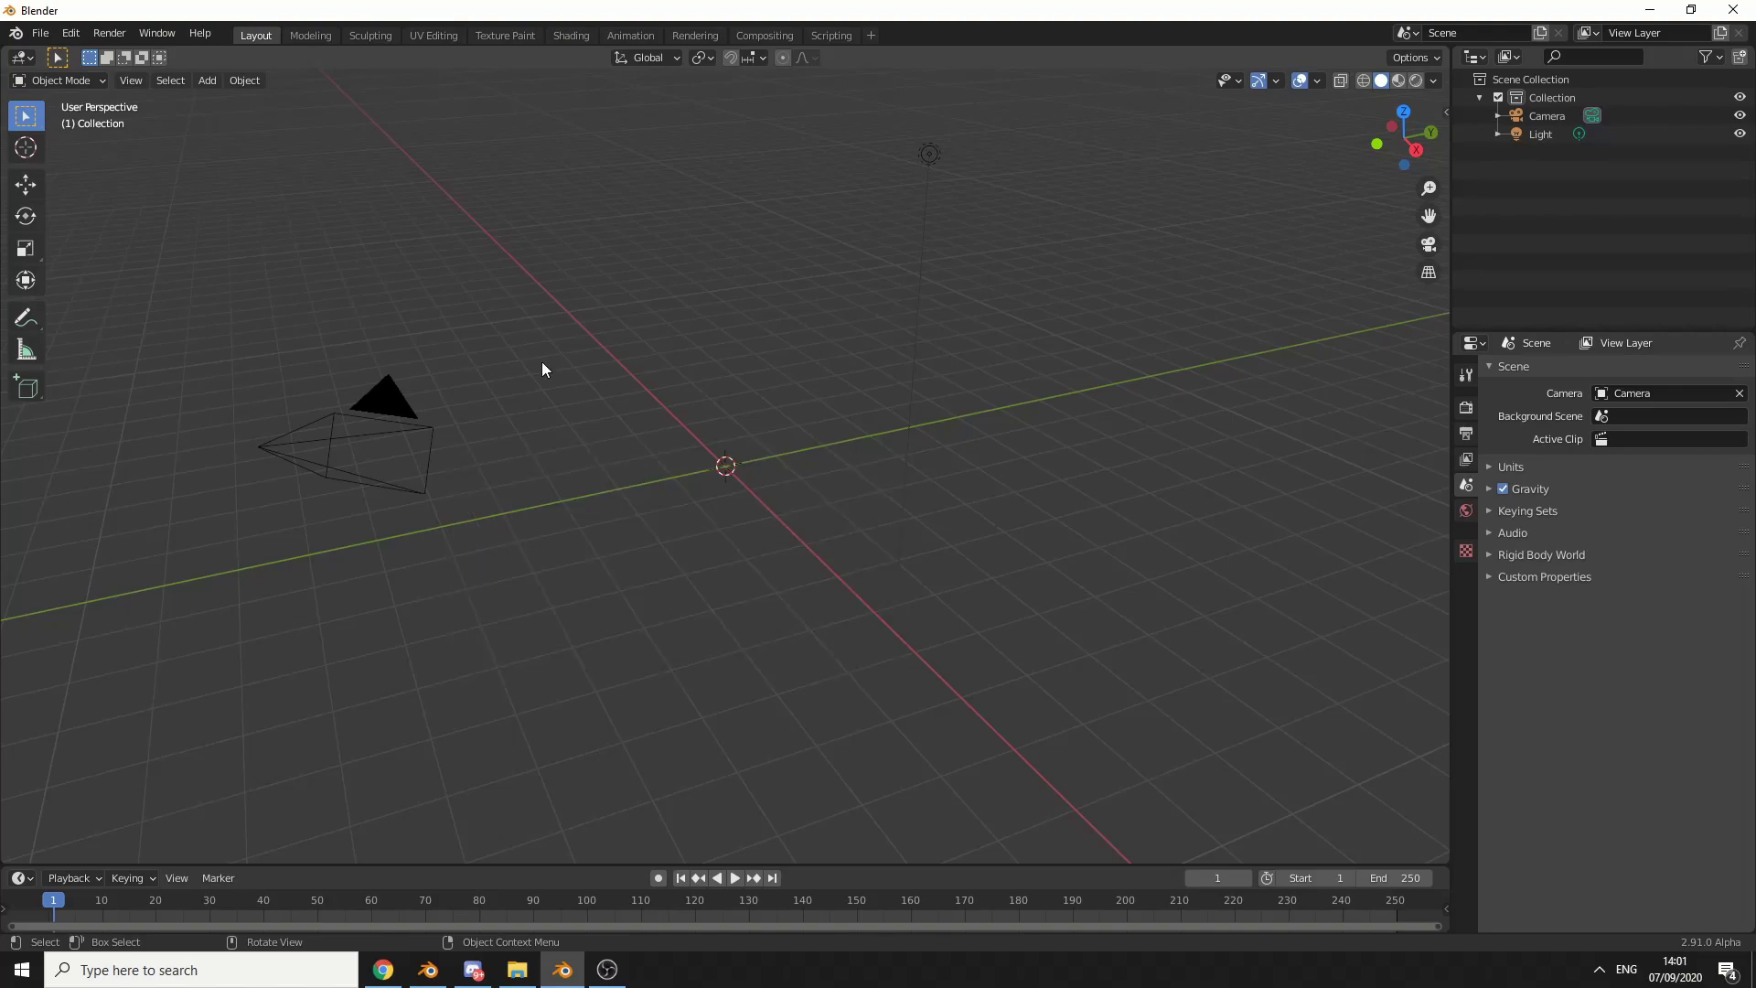
Open the command search for the Toggle Quad View operation
key(F3)
key(F3)
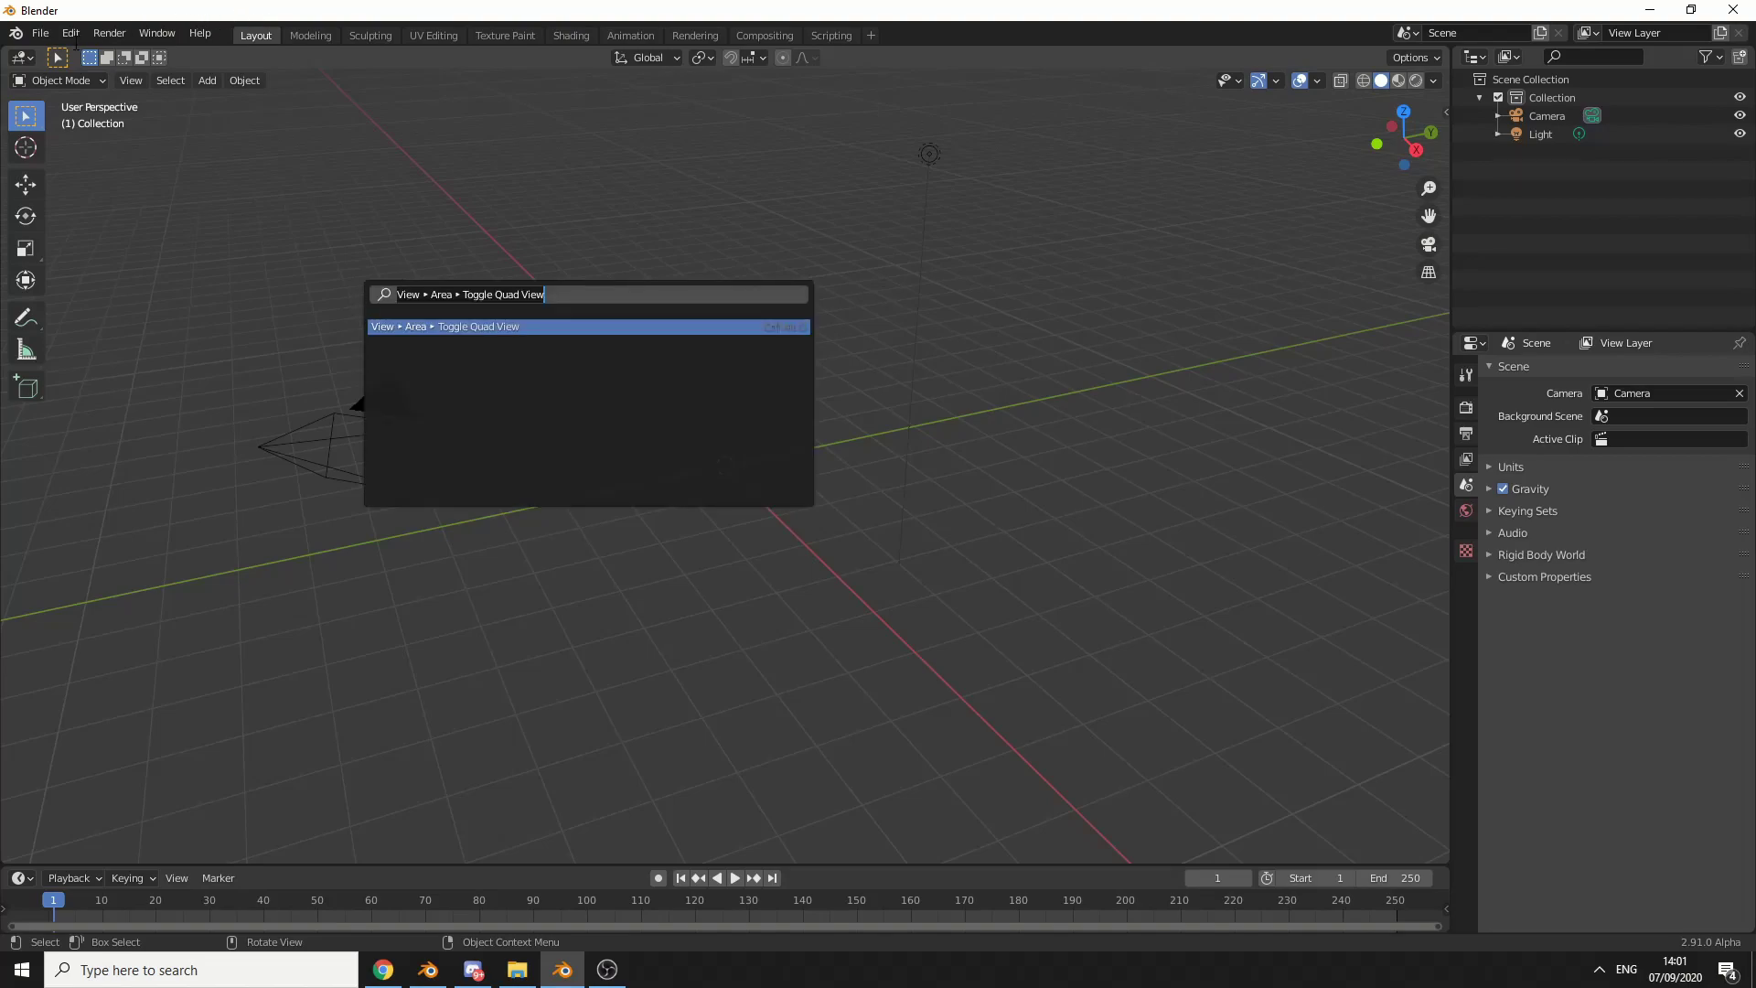
Review the Keymap, Add-ons, Themes, File Paths and System sections of the preferences, and close them without changing anything
click(71, 32)
click(96, 294)
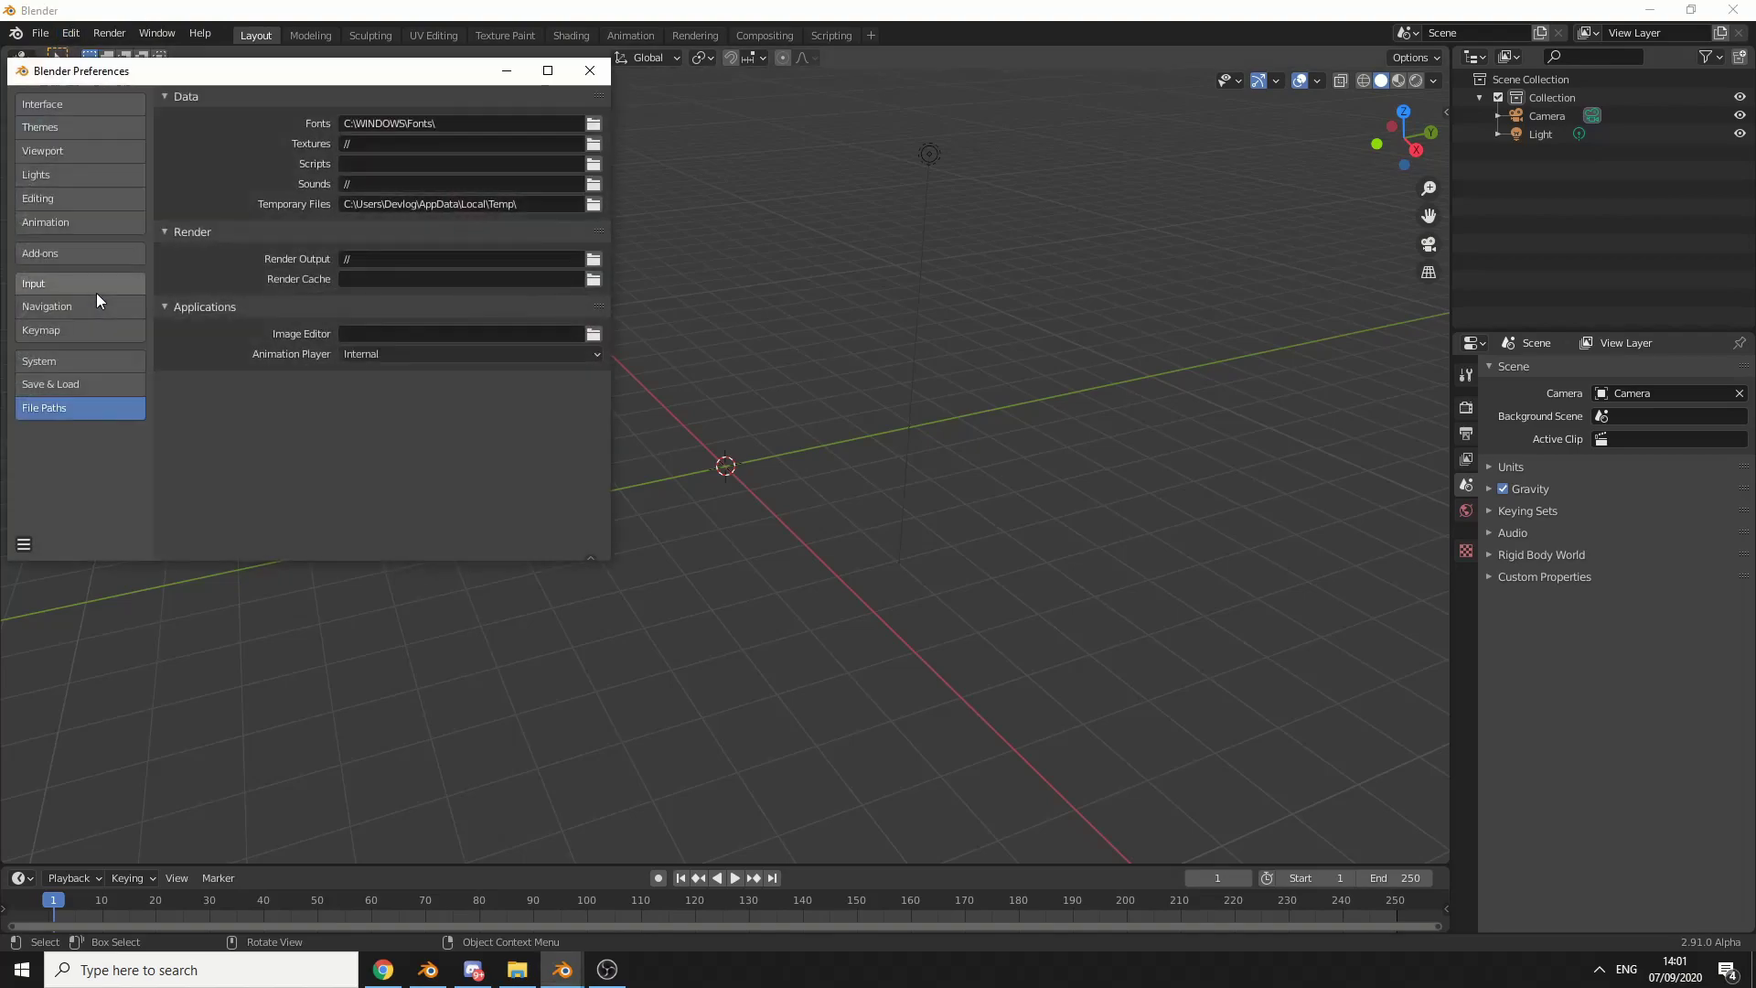
click(62, 328)
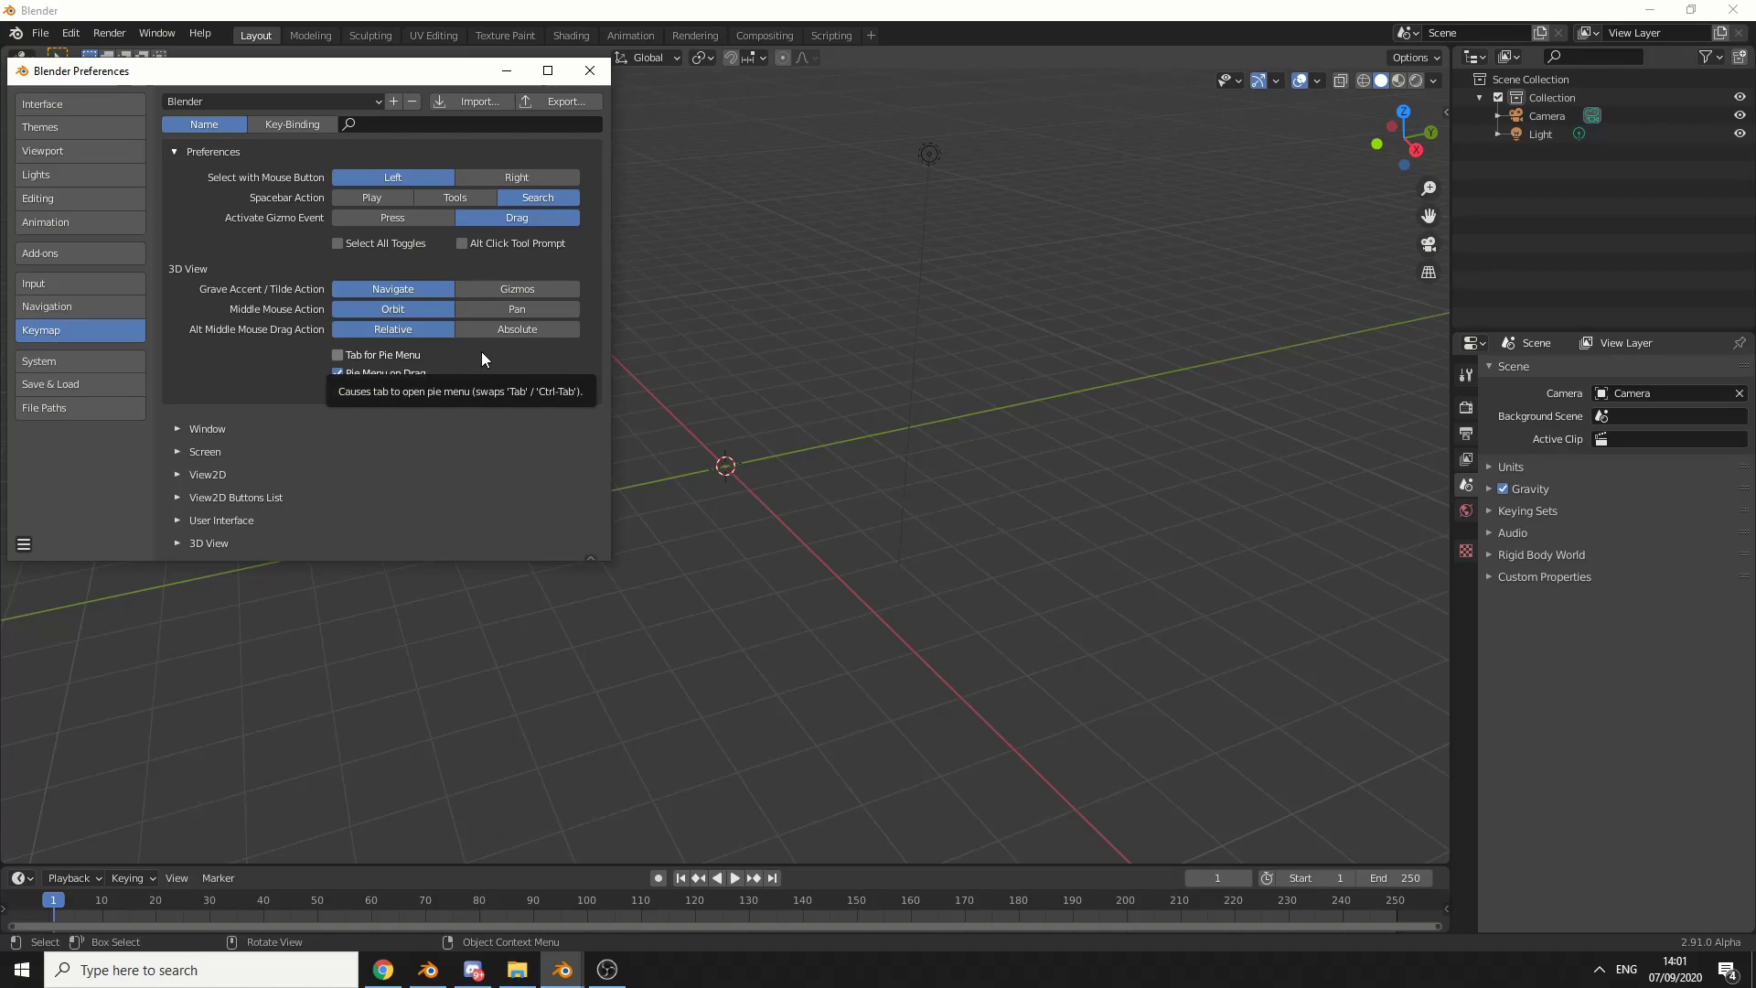
click(70, 259)
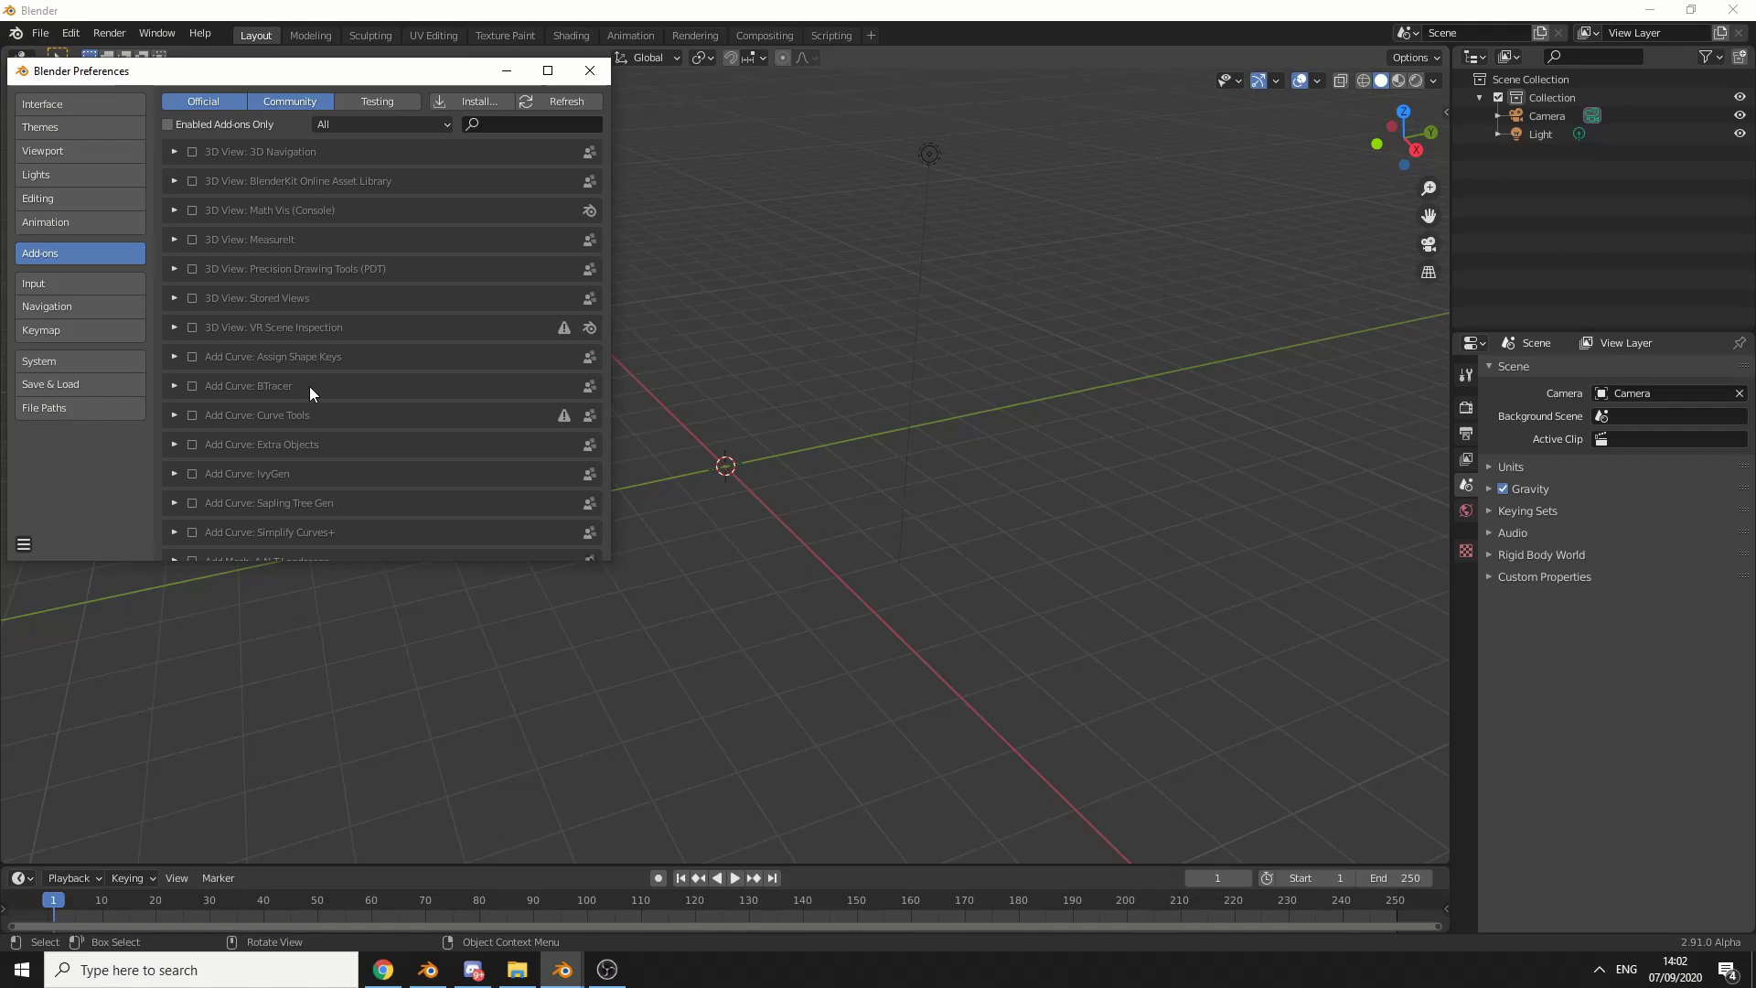
scroll(347, 403, down, 5)
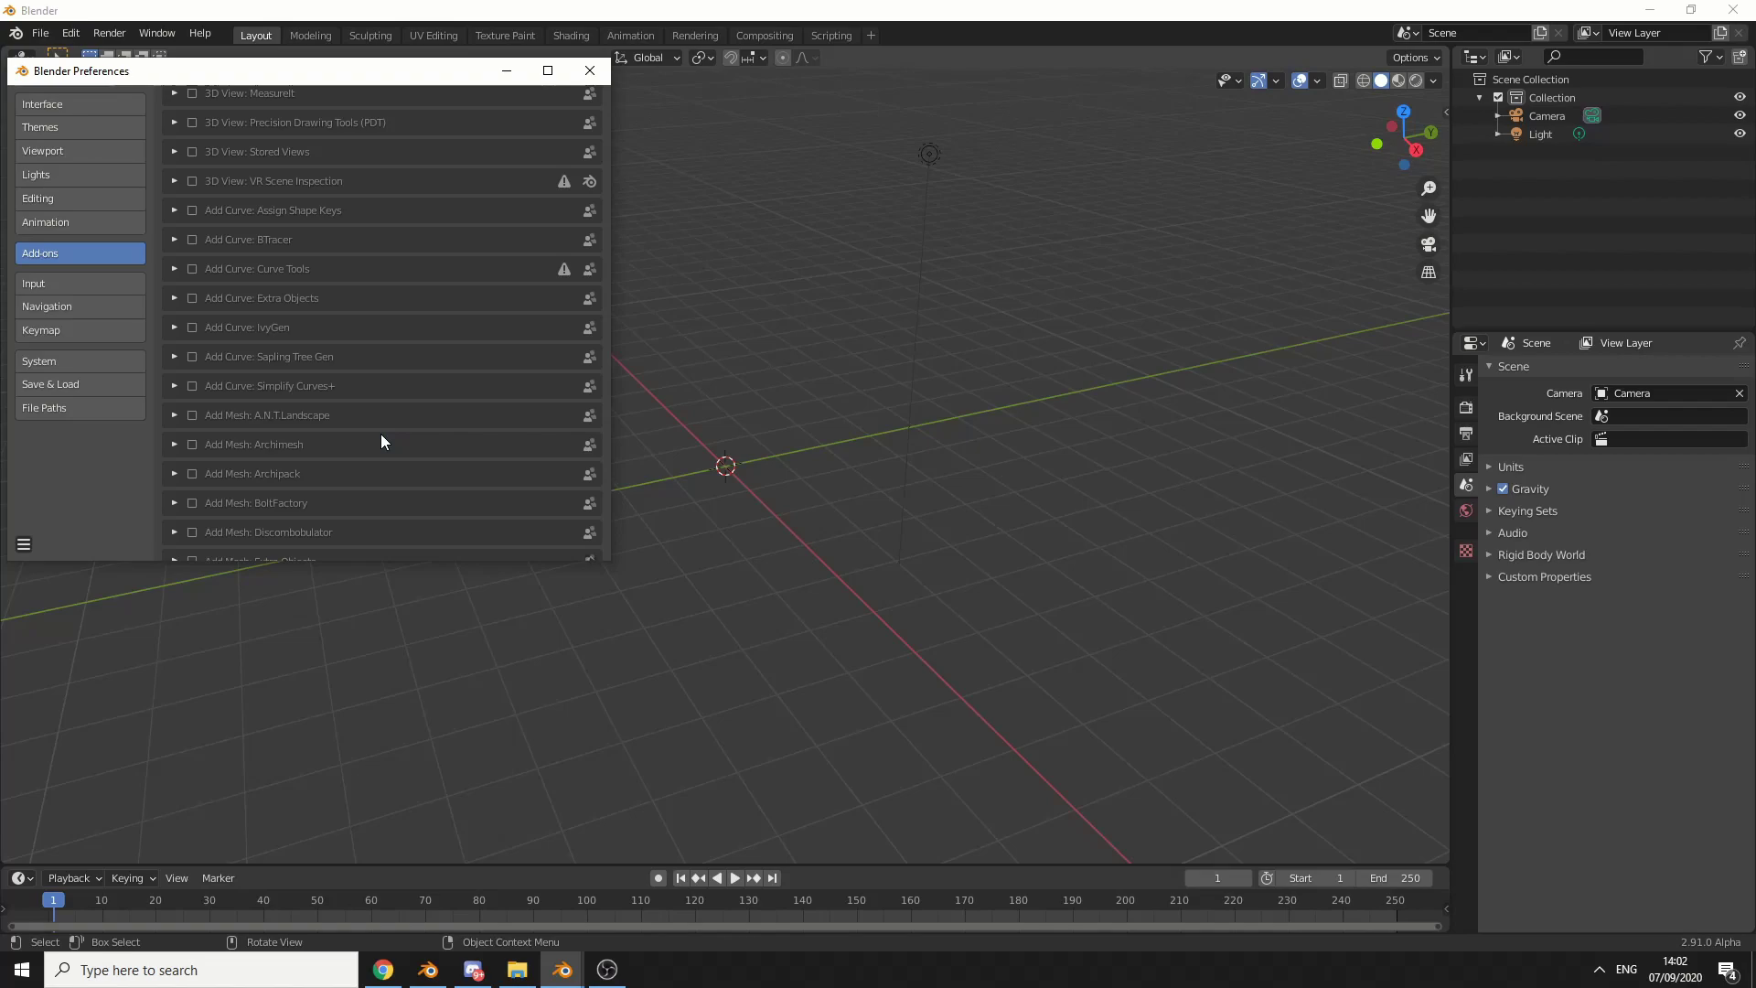
click(81, 127)
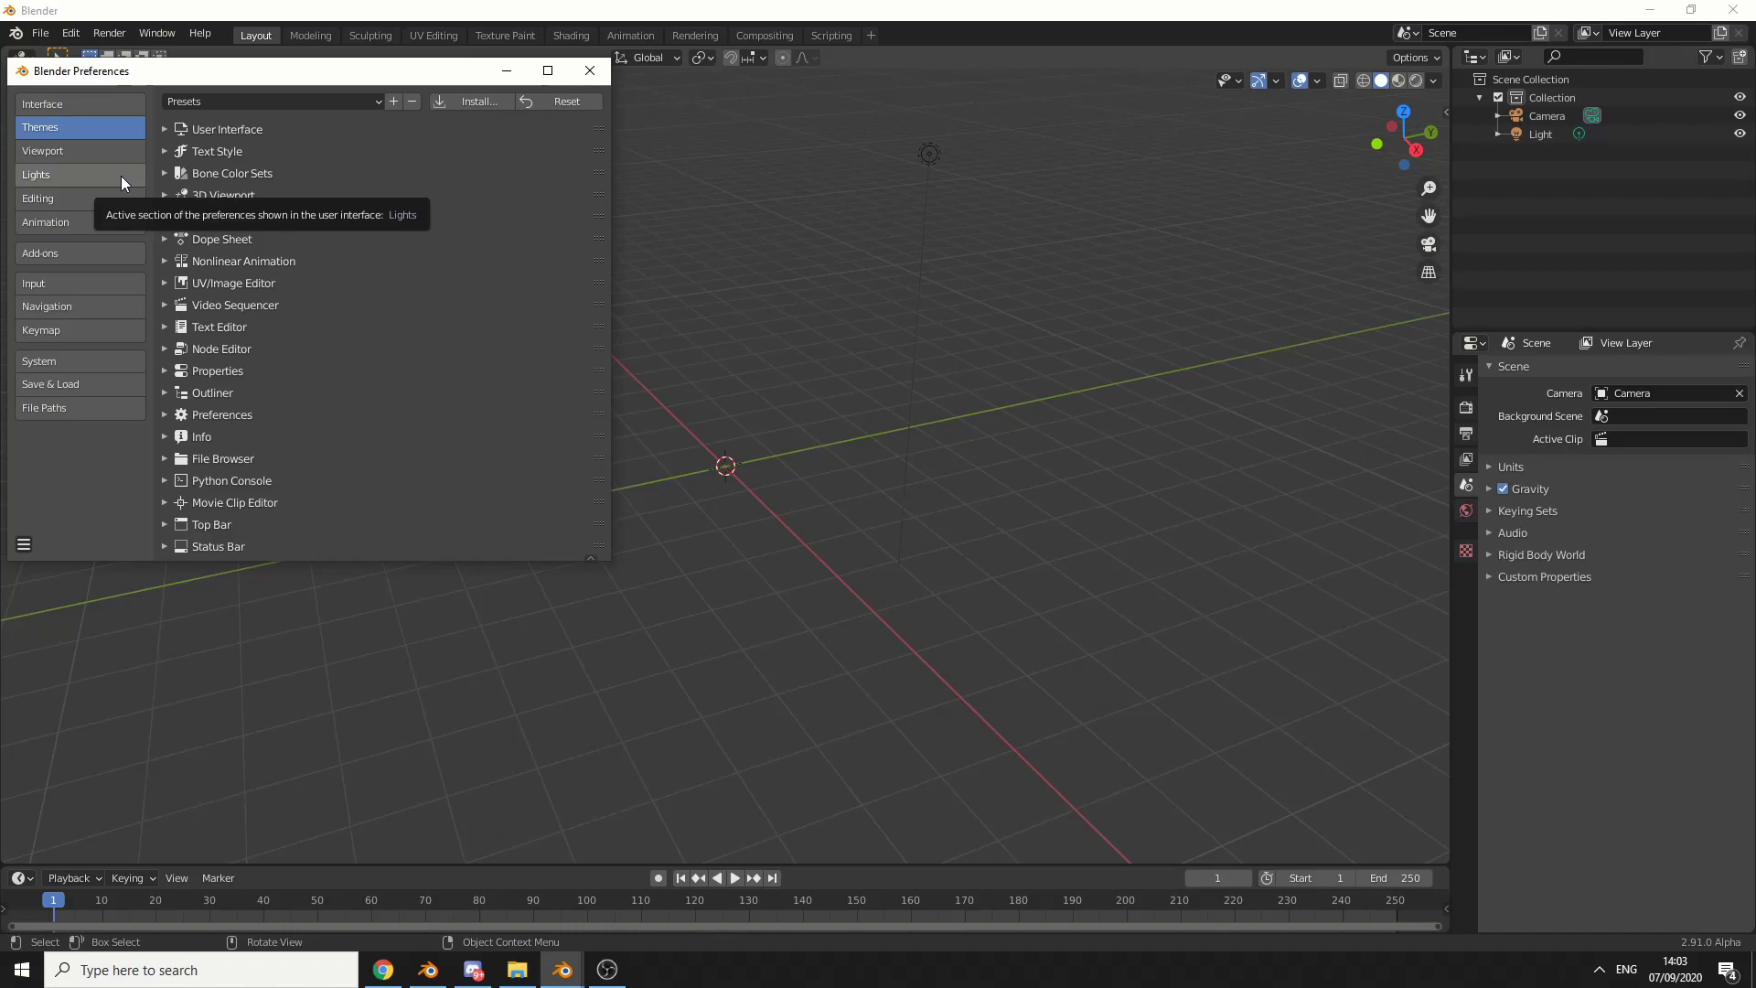
click(113, 409)
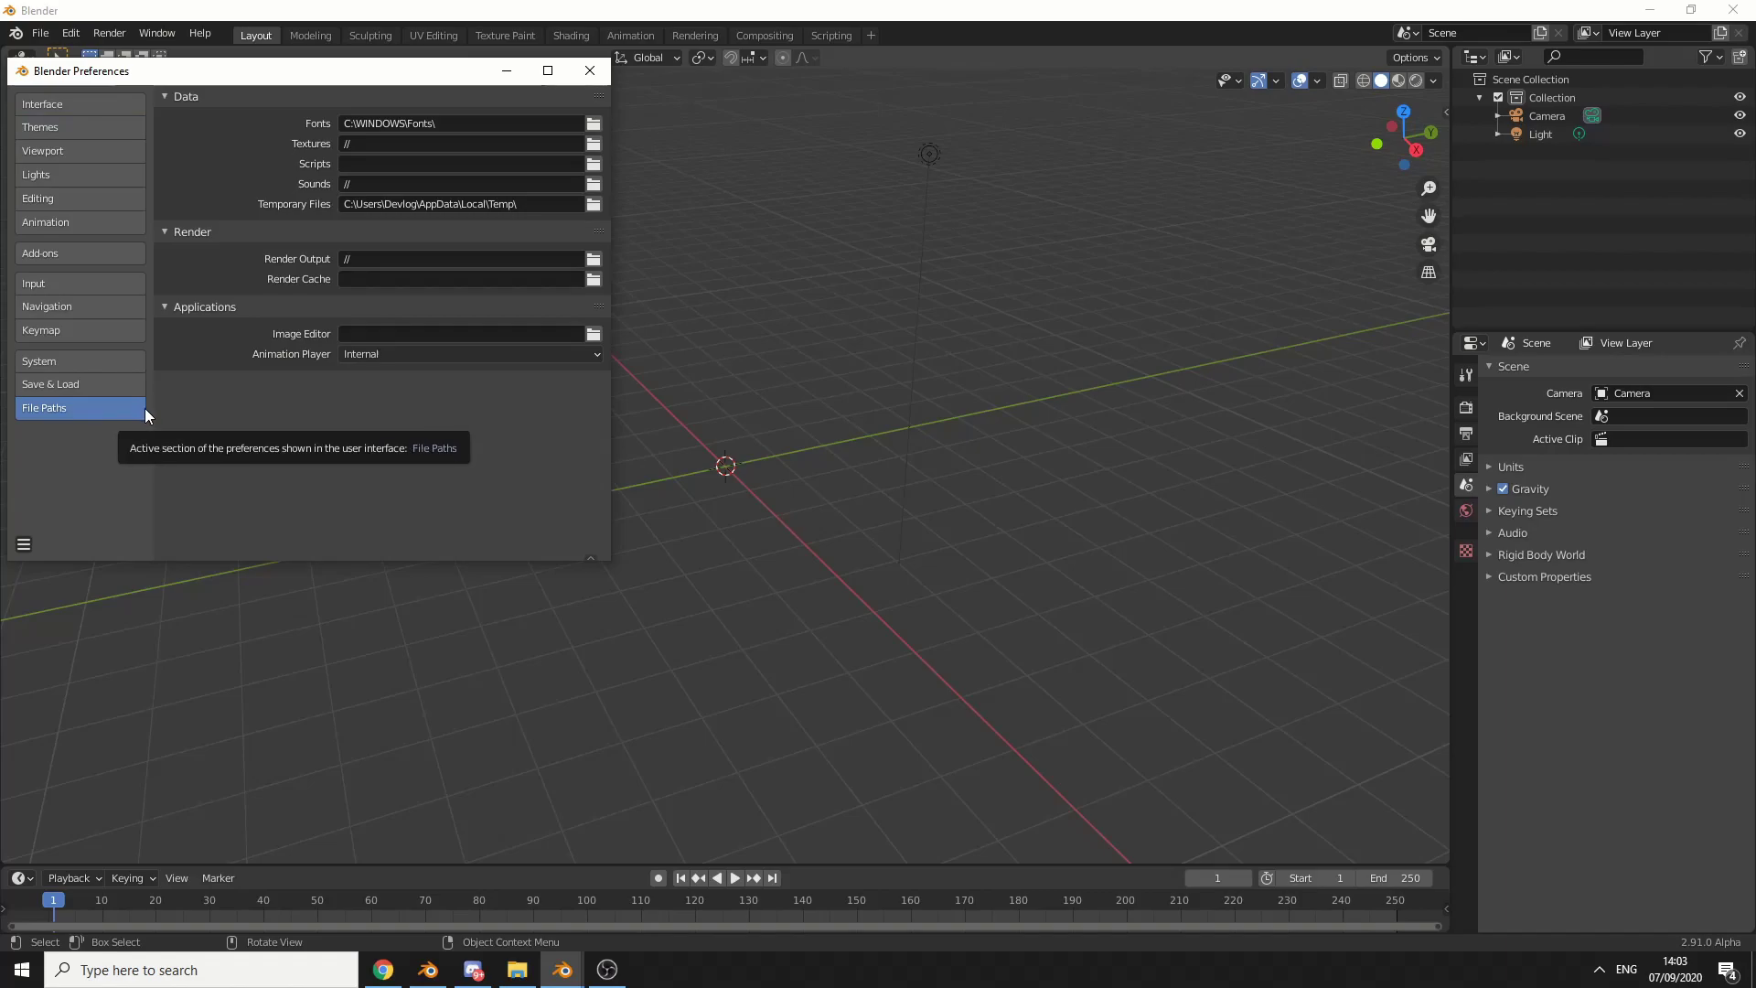
click(37, 365)
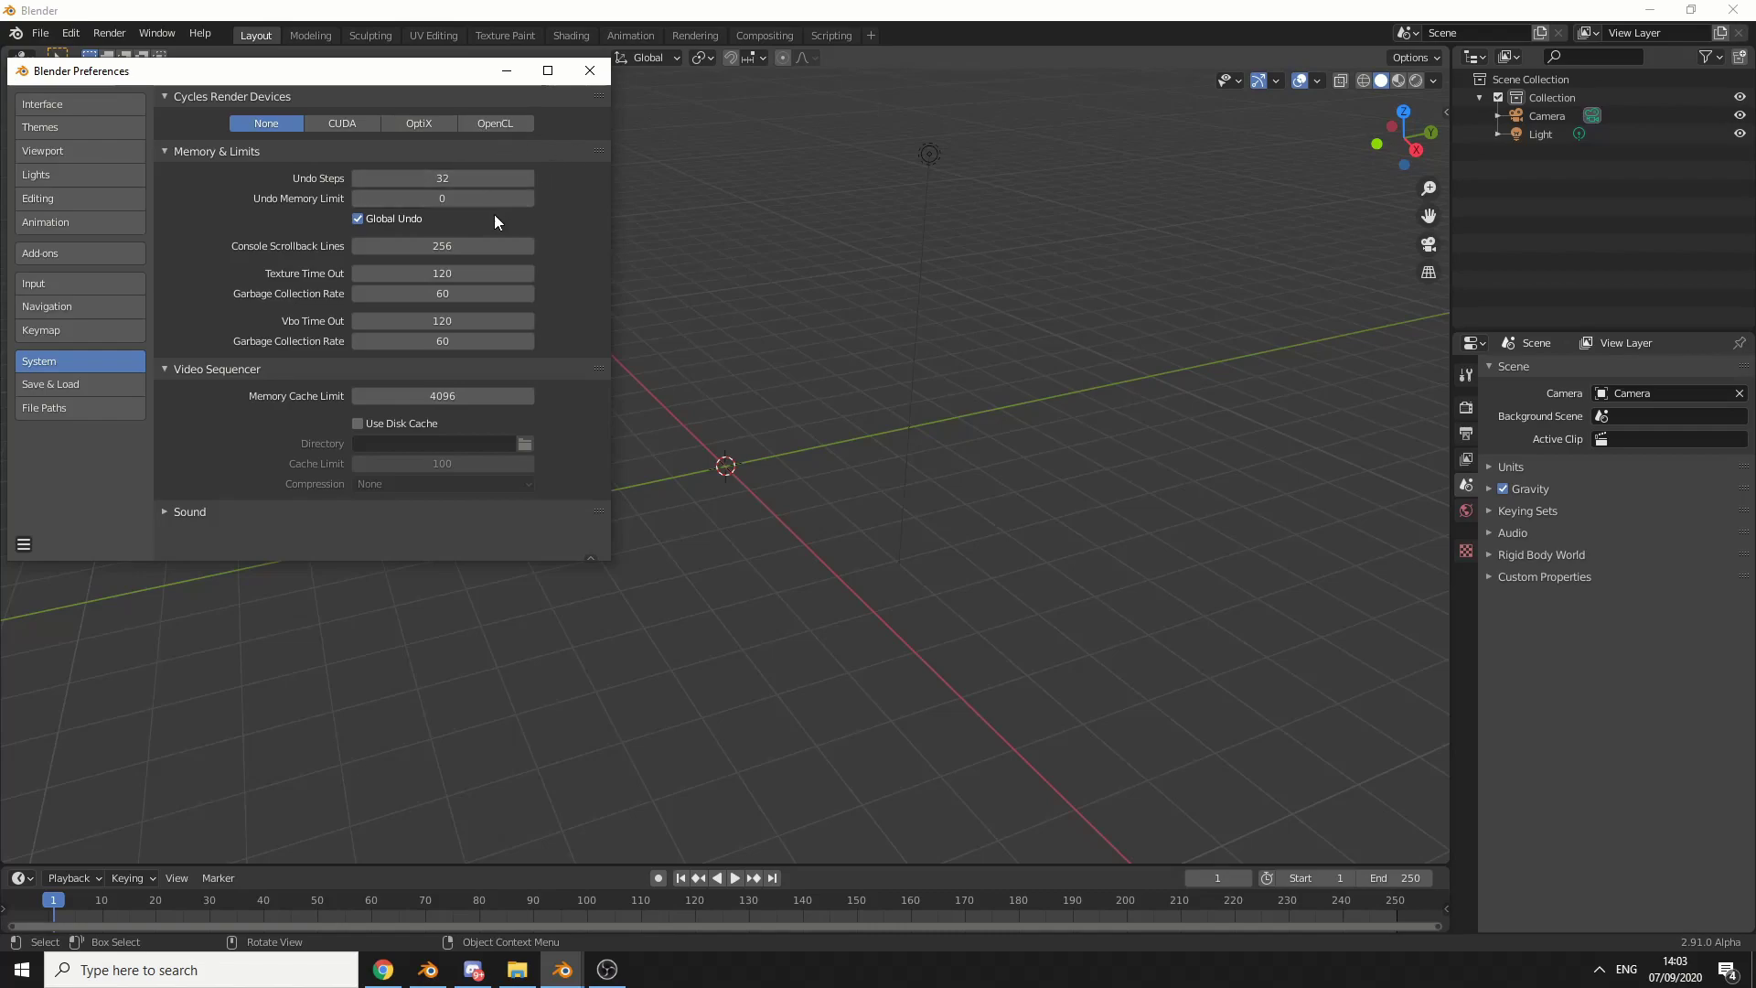
click(590, 70)
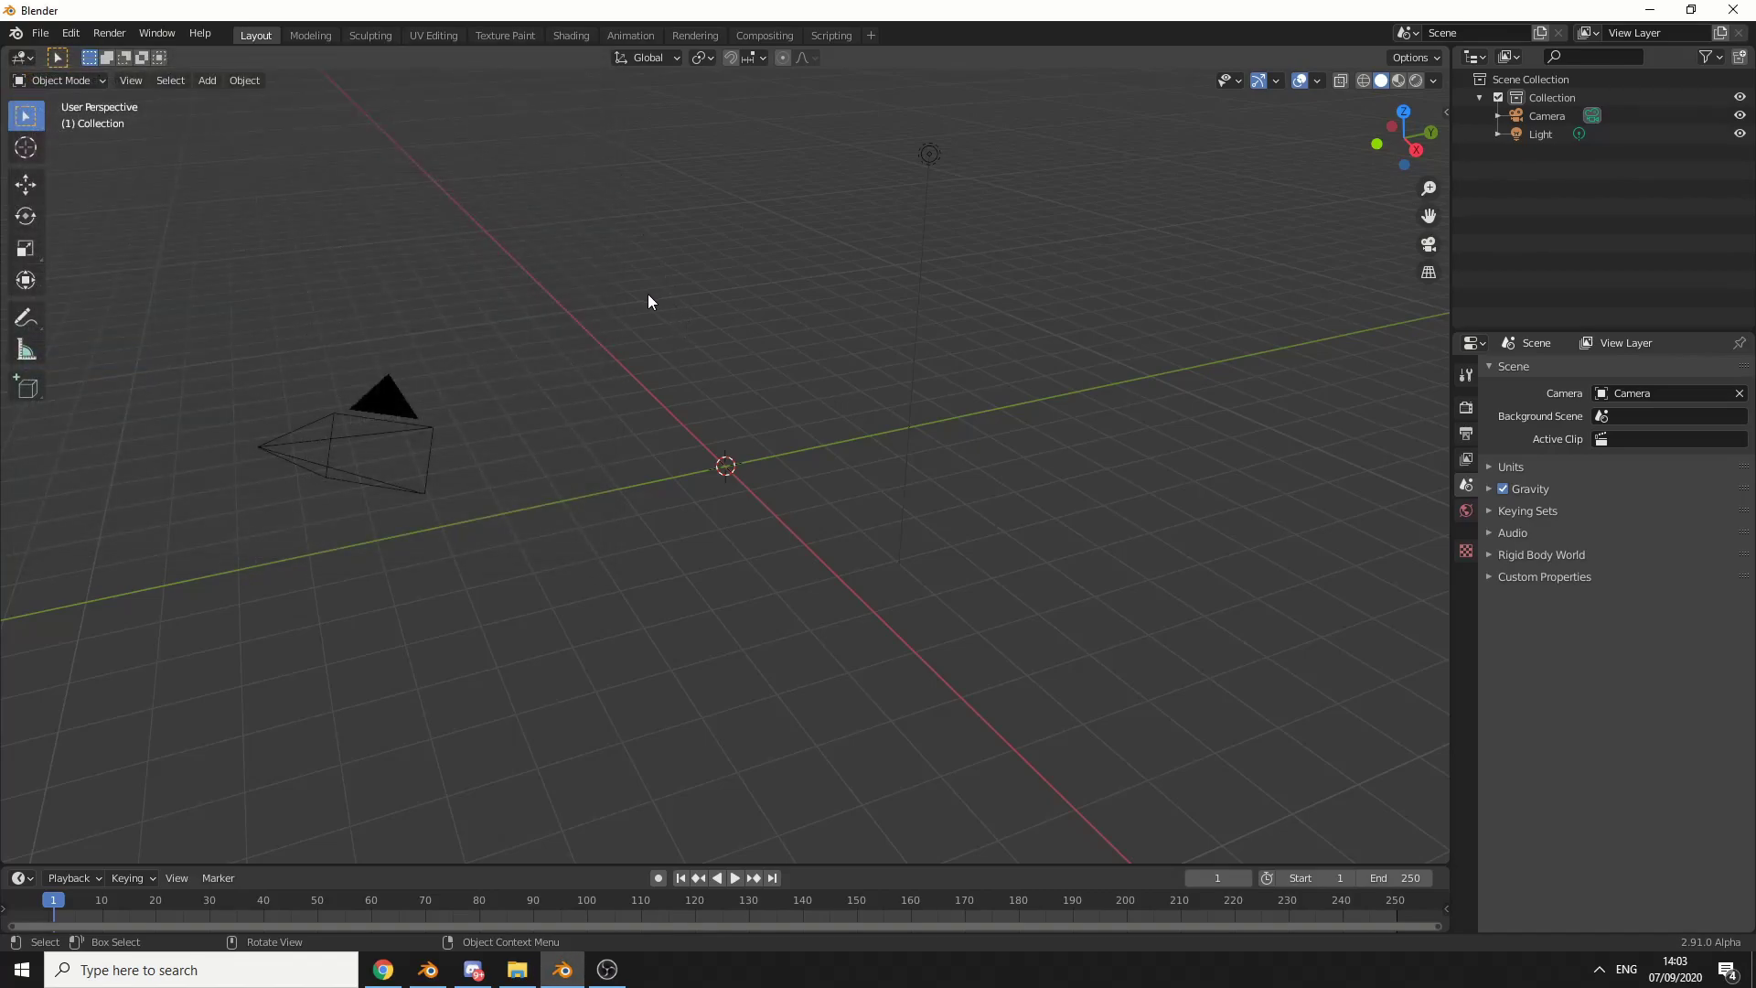
Add a cube mesh at the world origin
key(shift+a)
mouse_move(648, 294)
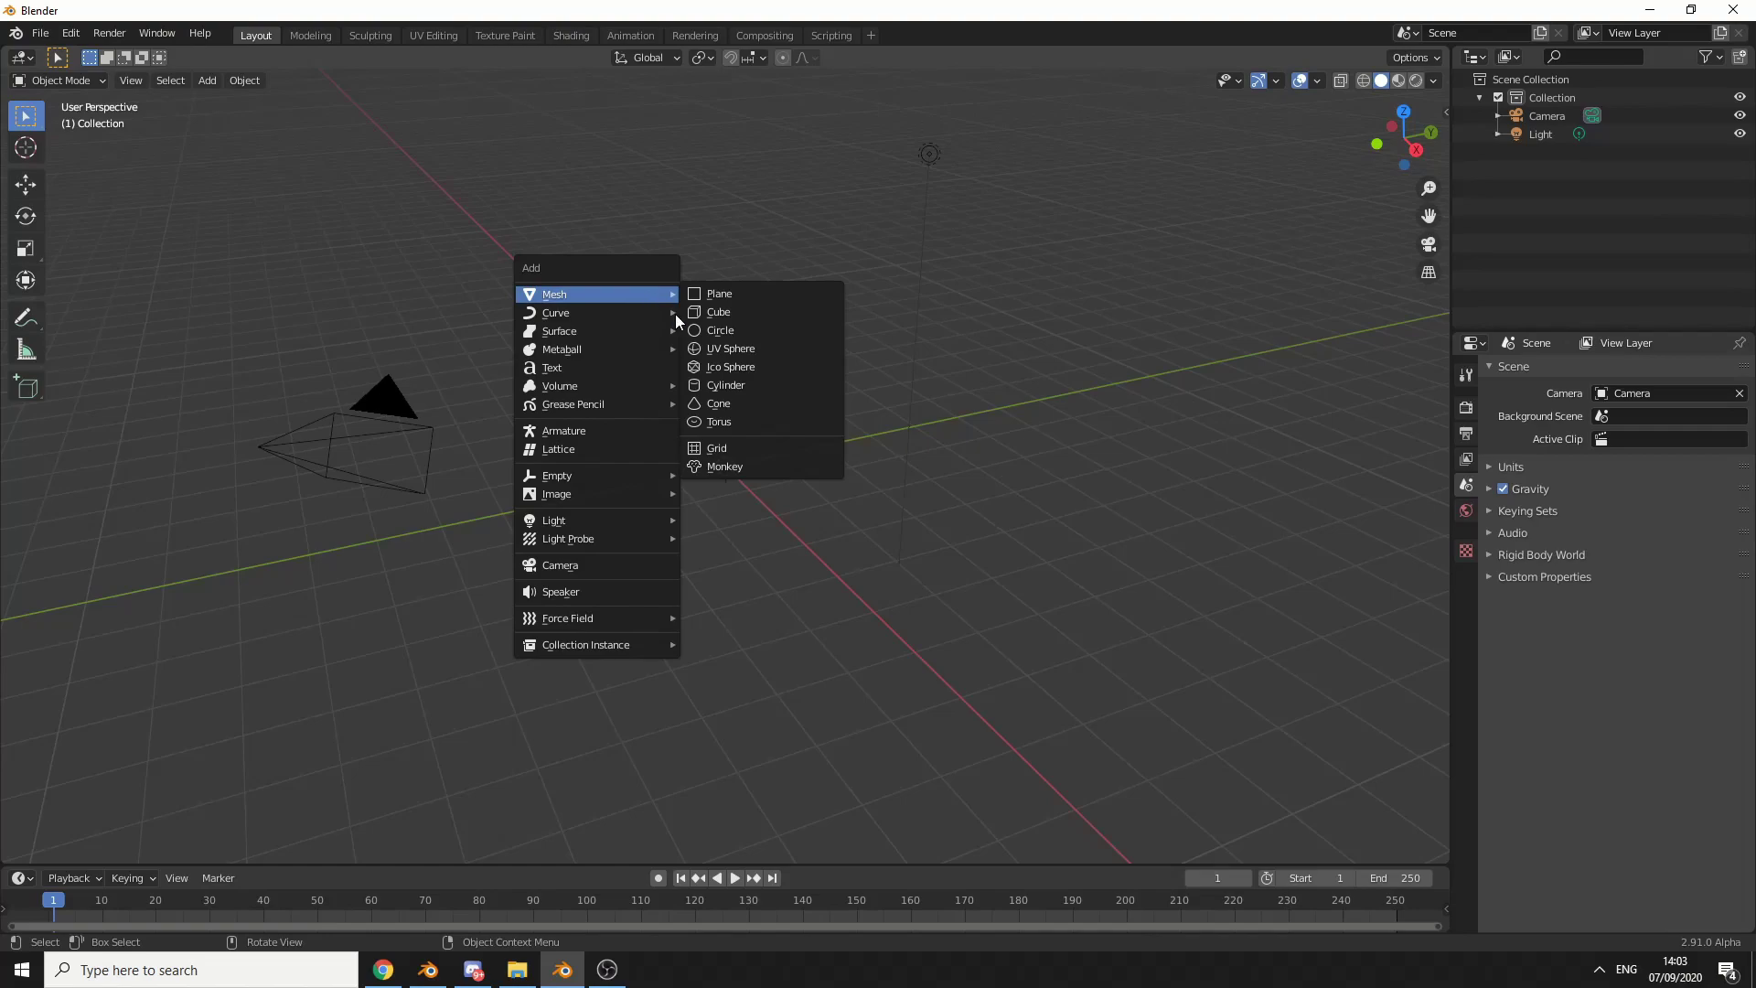
click(722, 315)
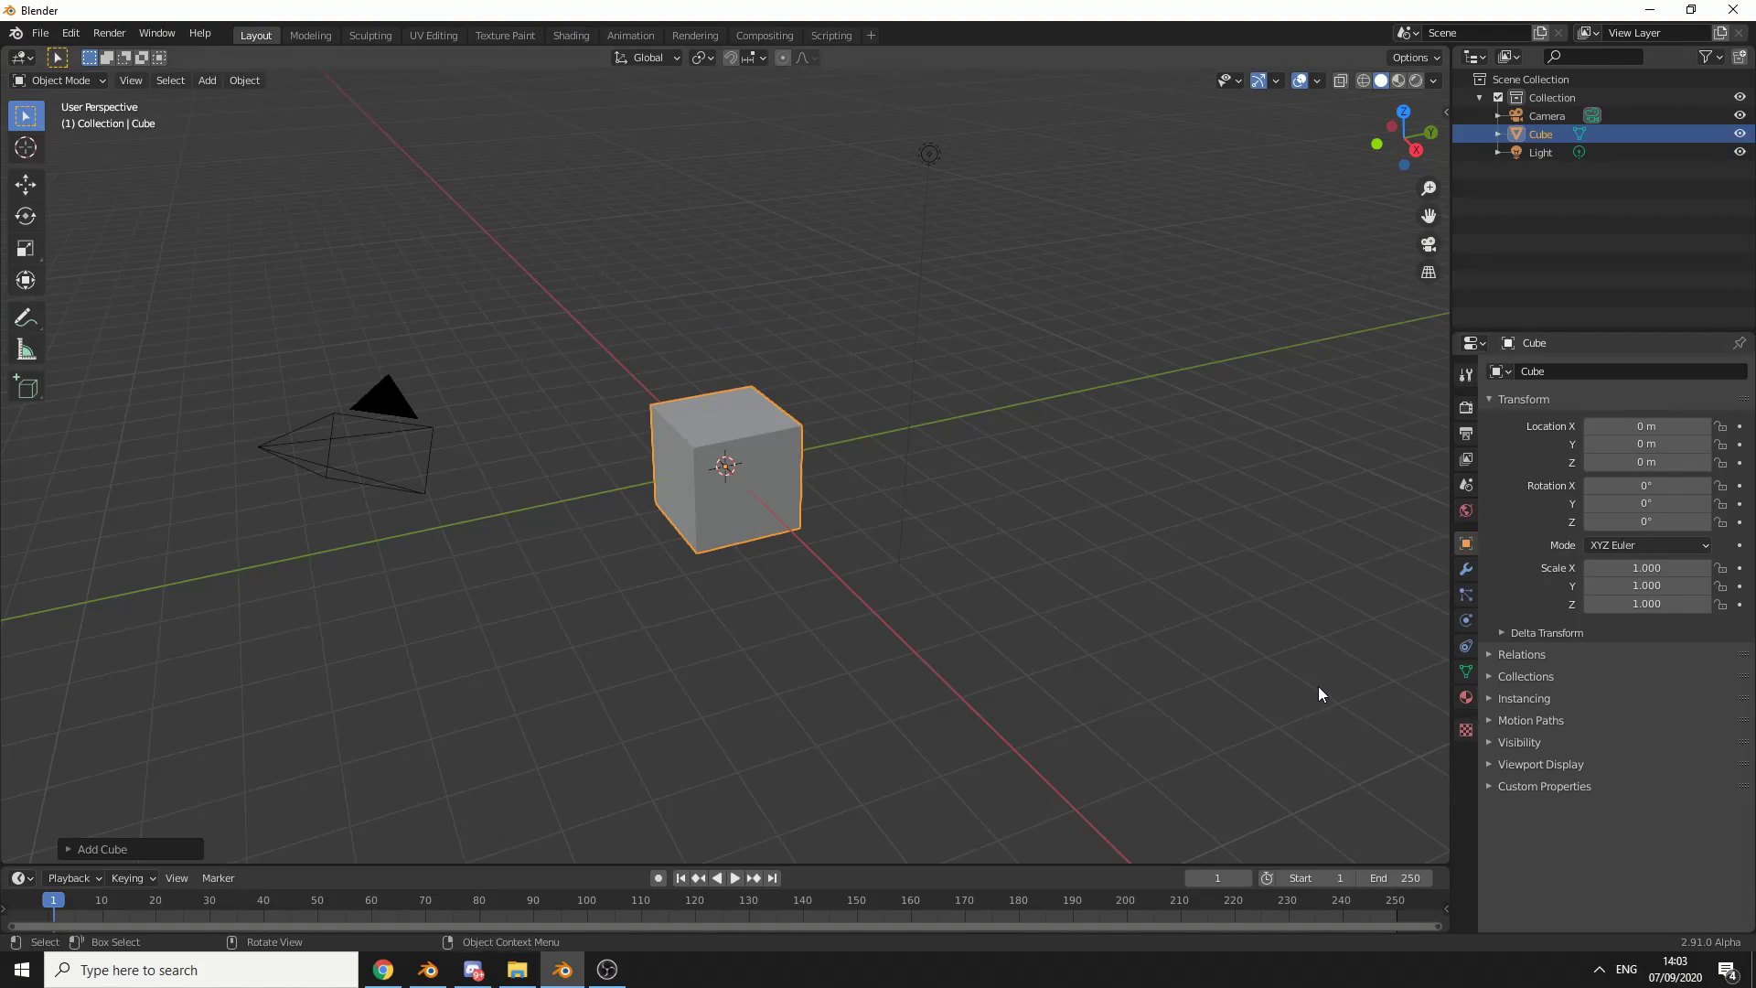
Examine the render, output, view layer, scene and world properties
click(1465, 408)
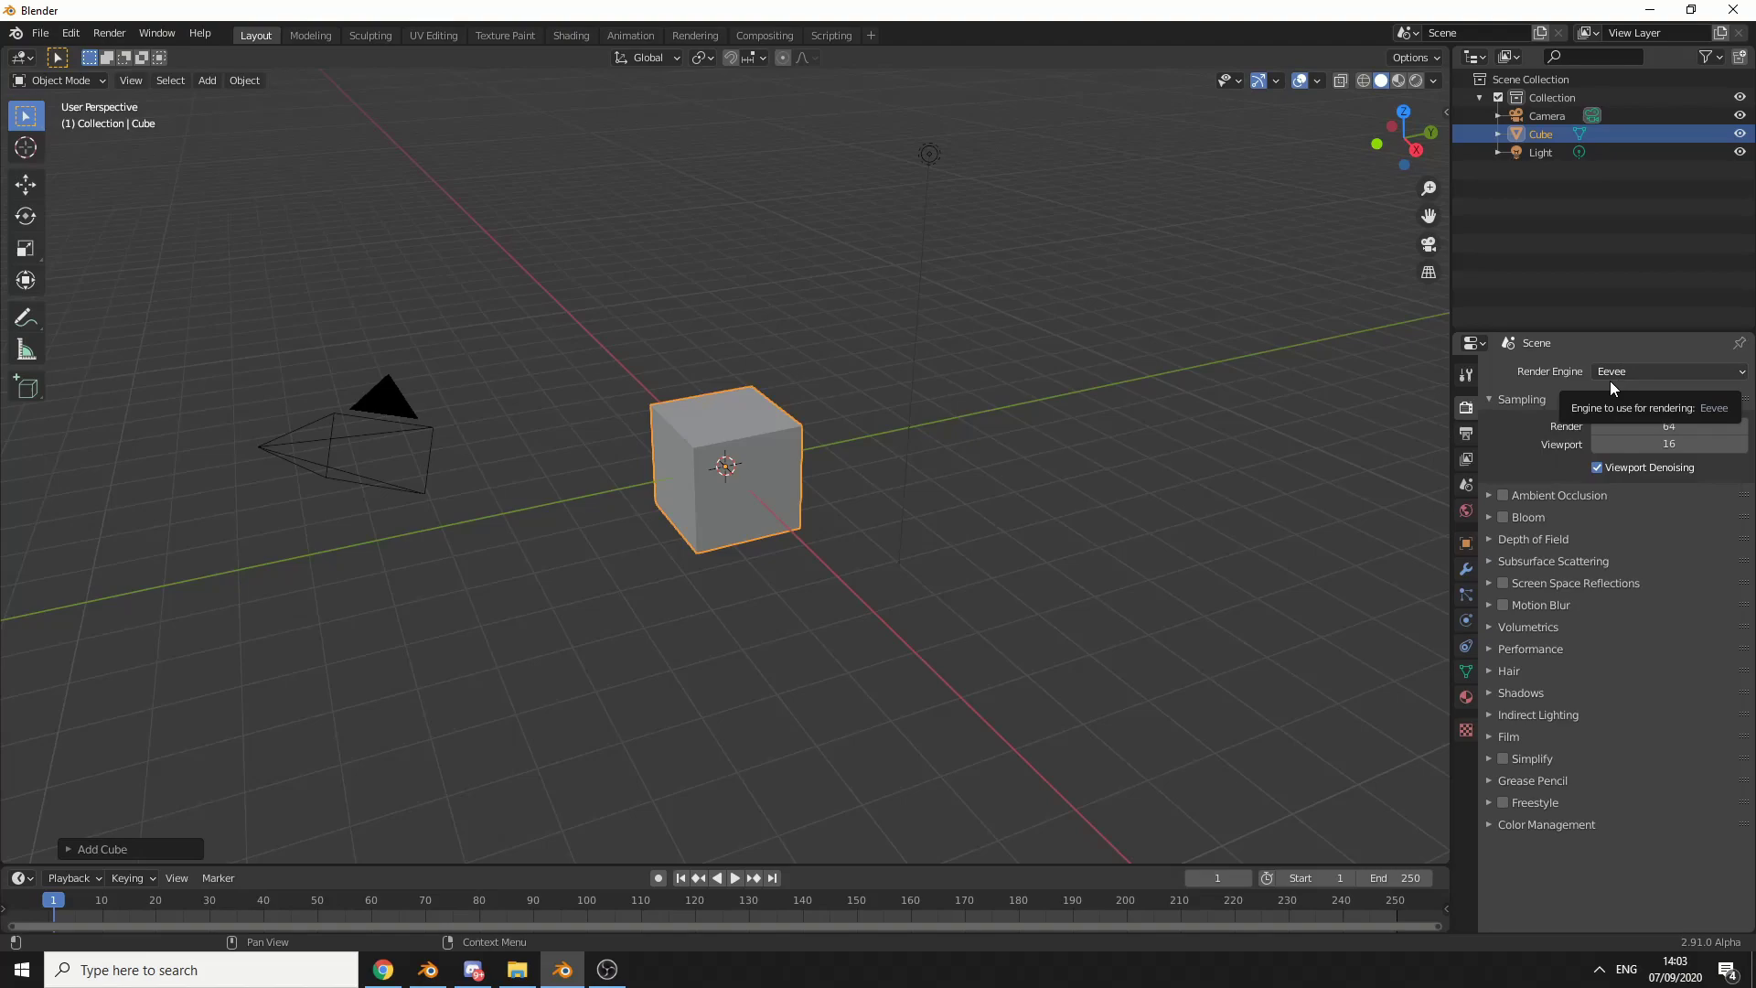
click(1466, 441)
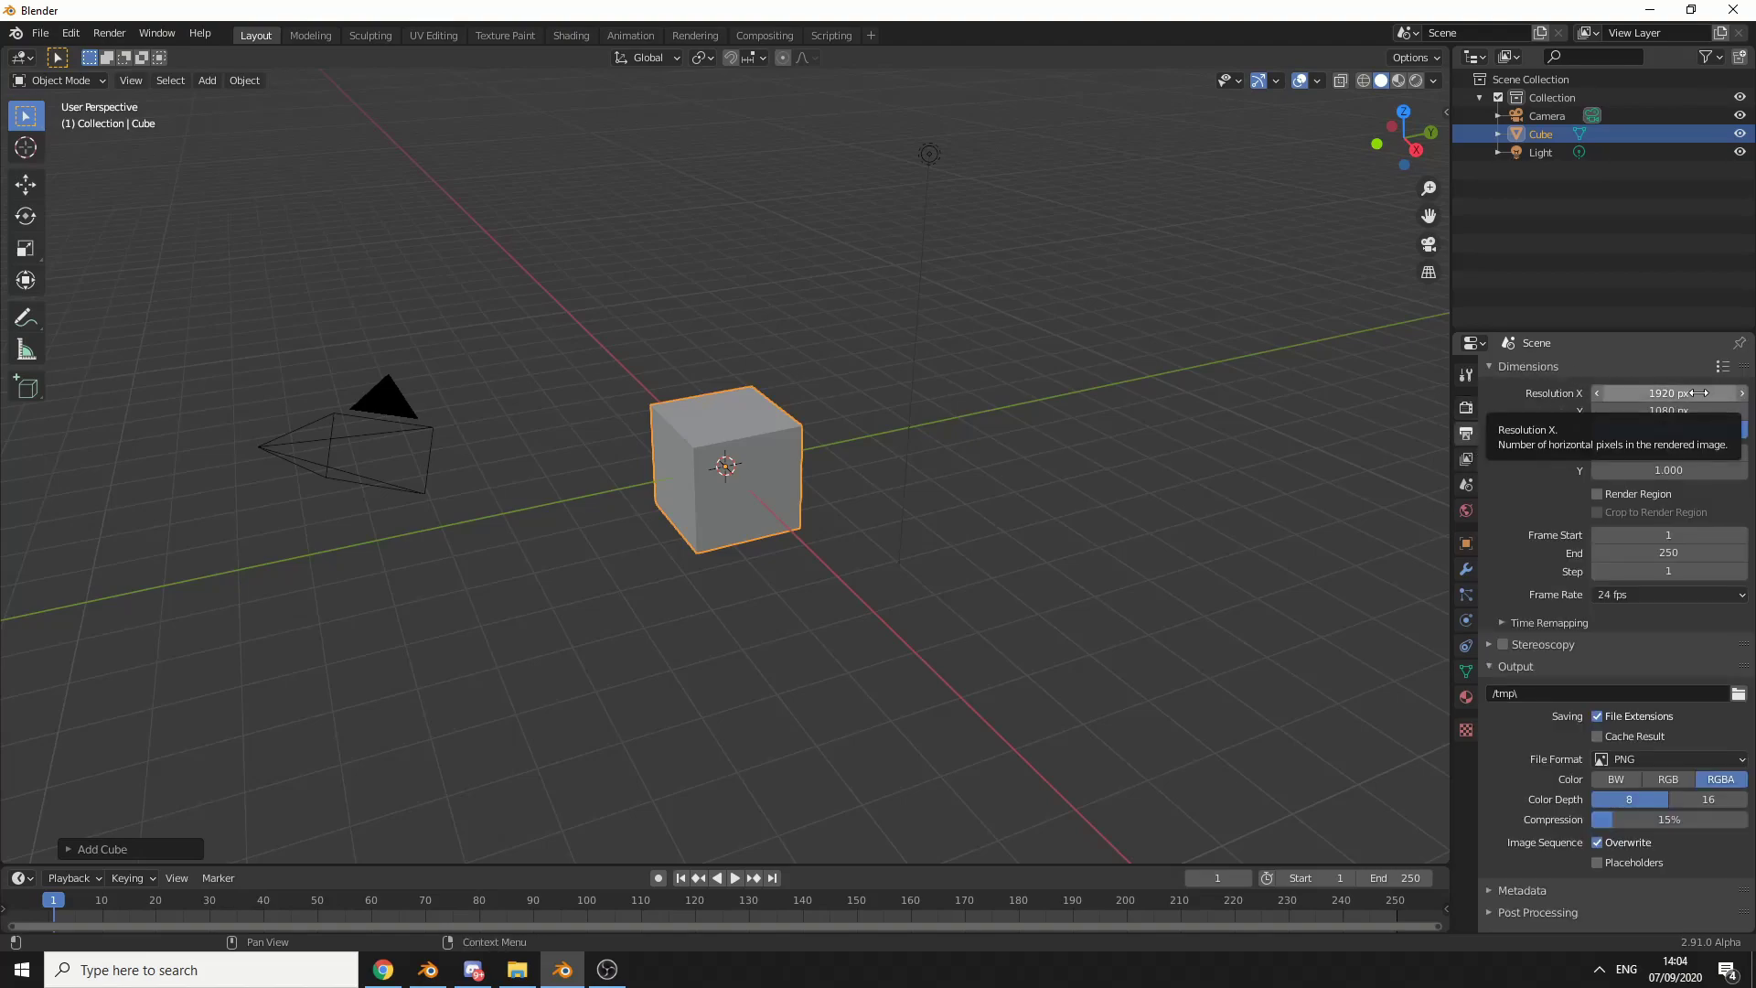
click(1467, 459)
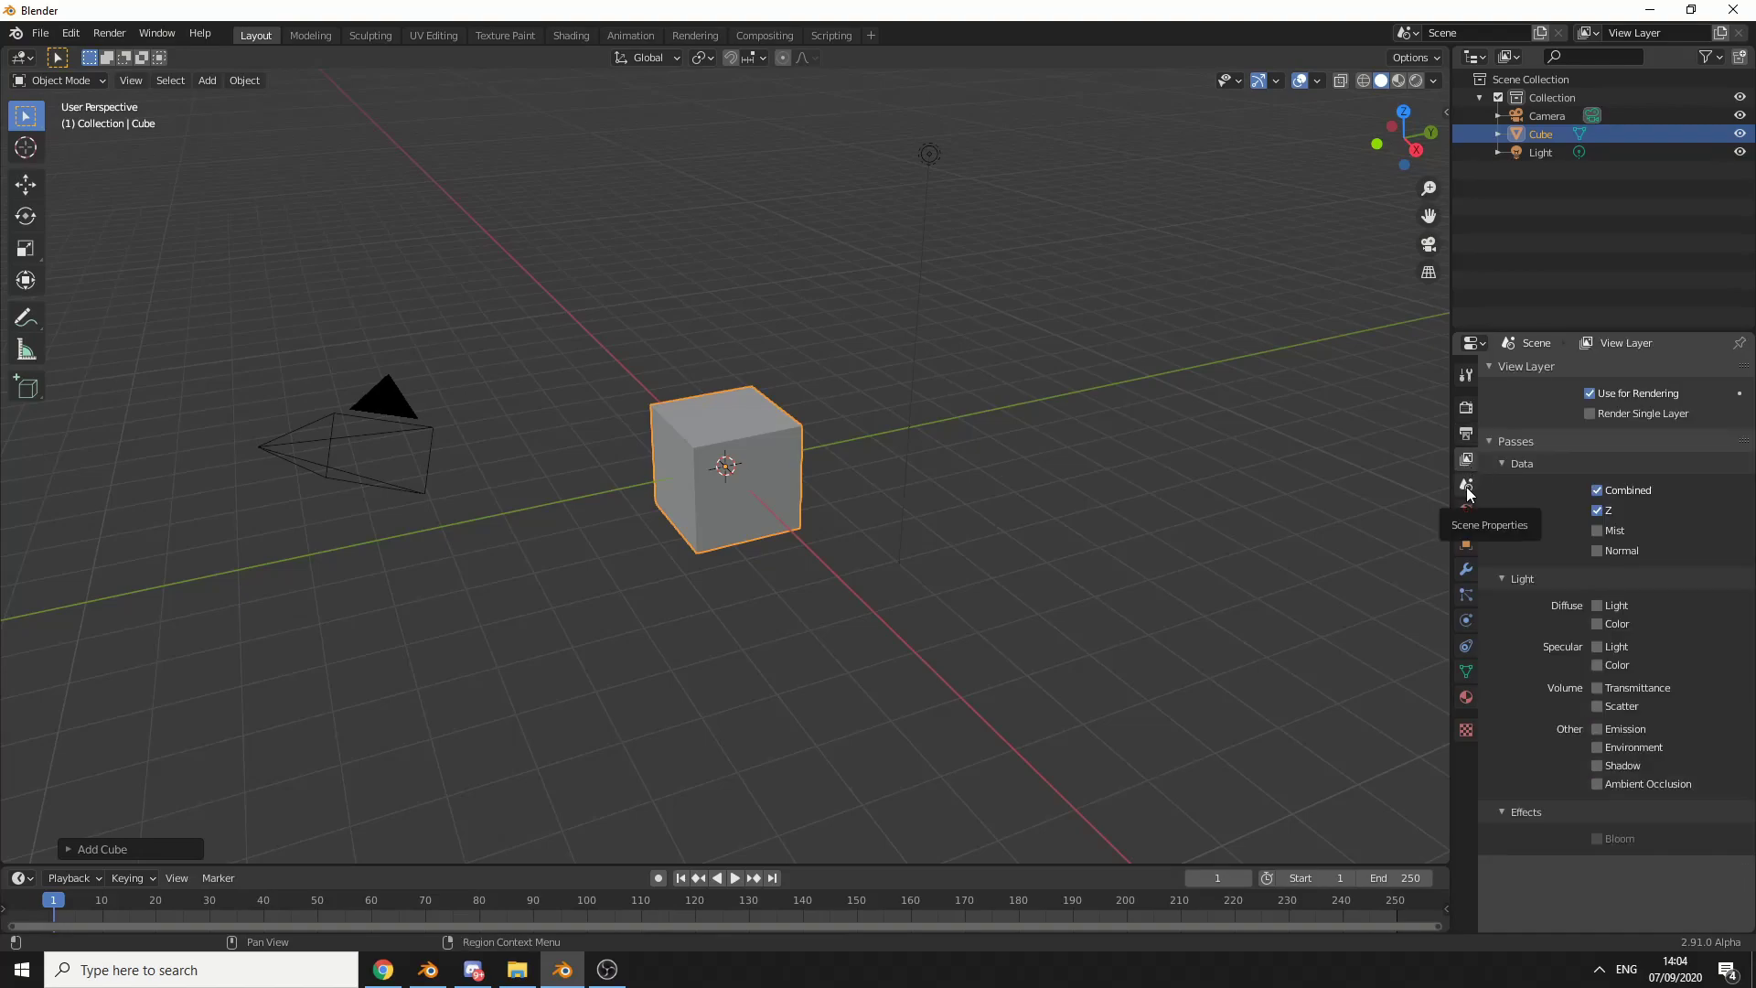
click(1467, 486)
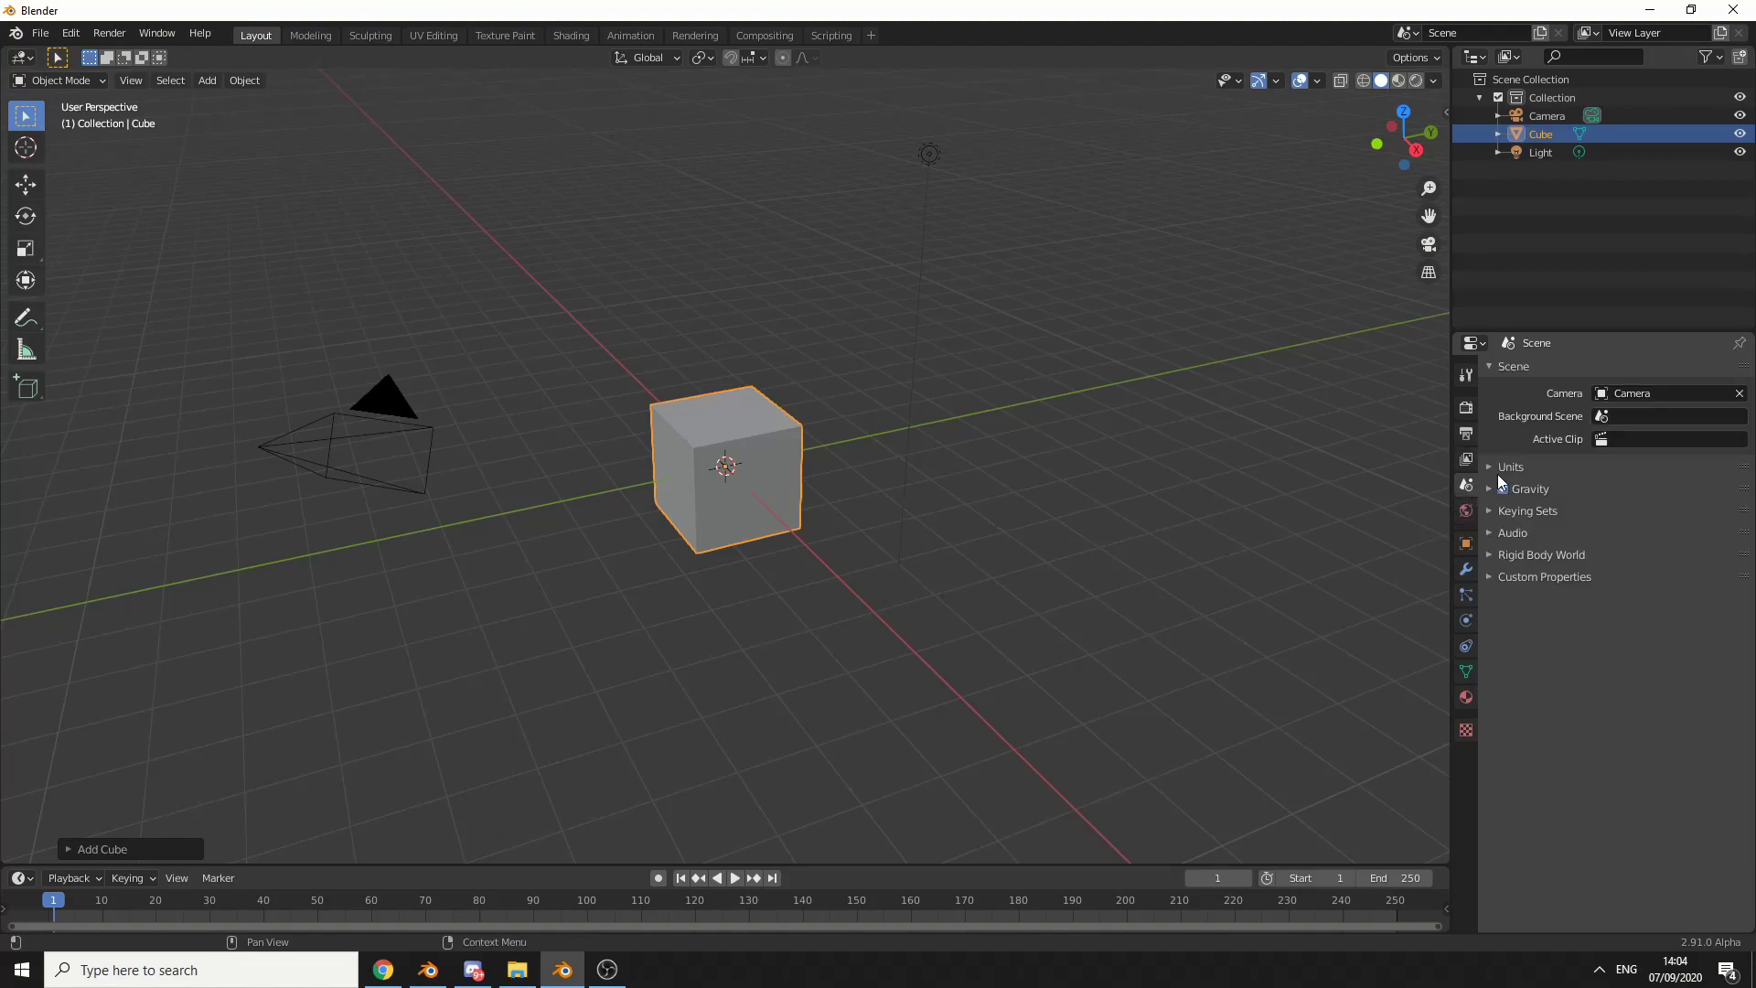
click(1469, 512)
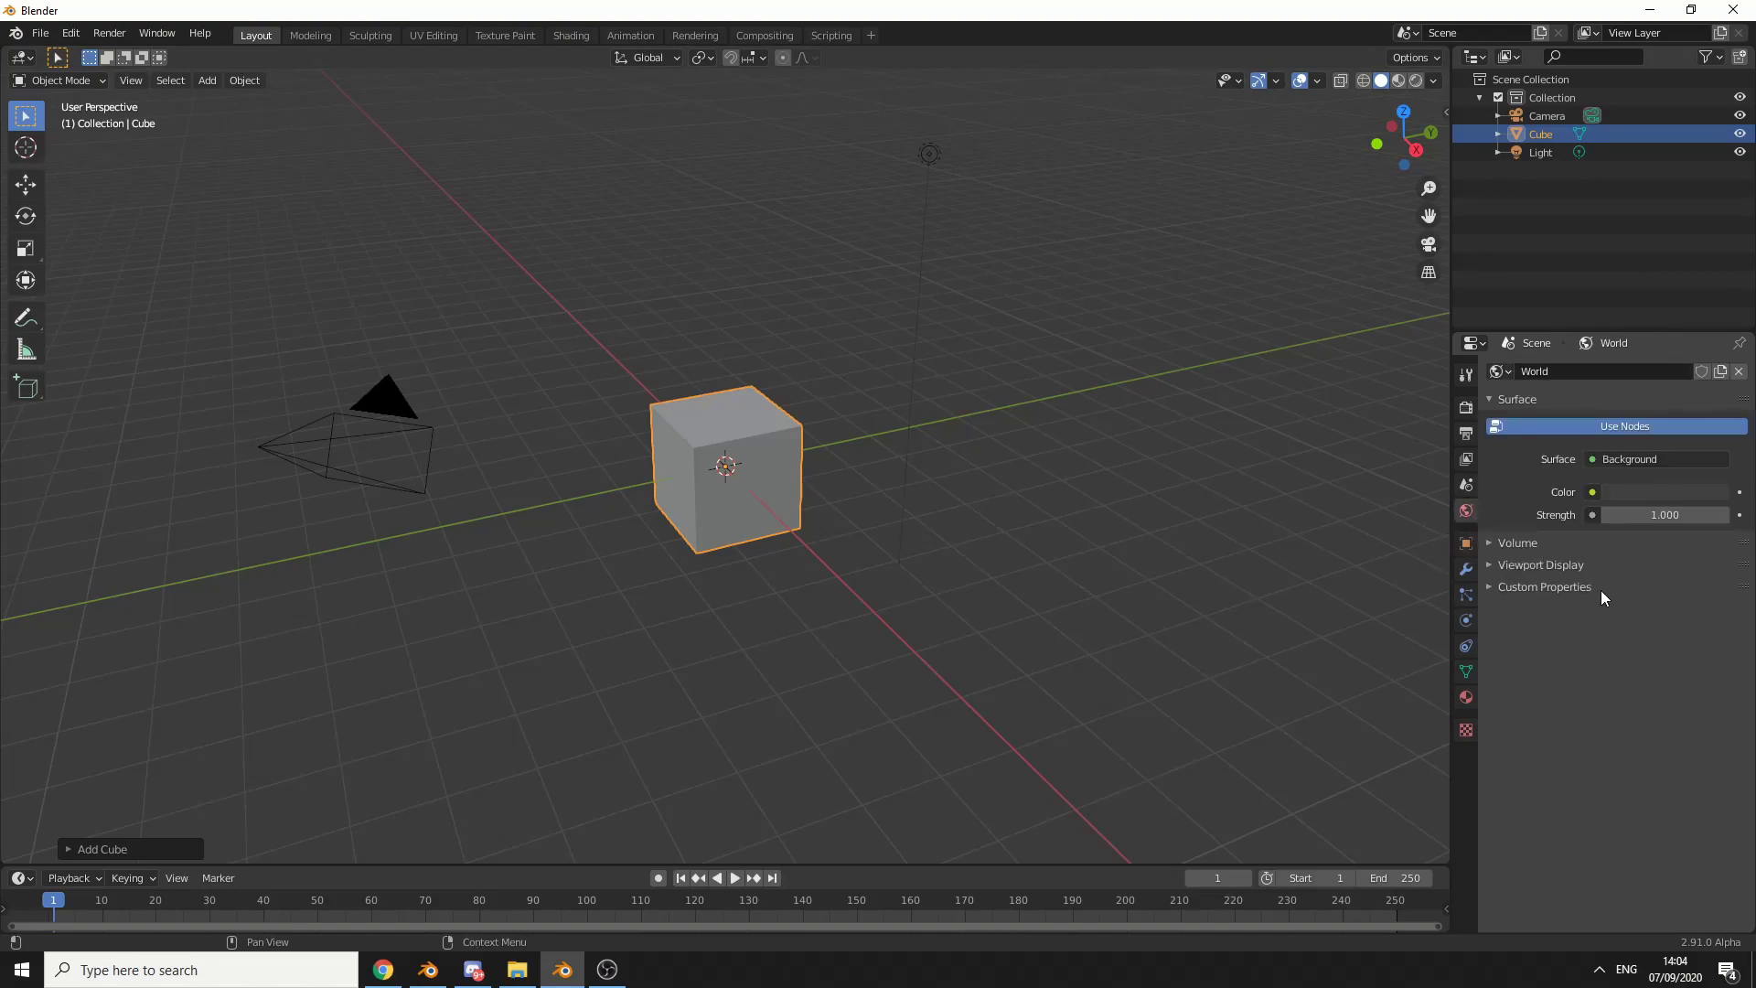
Examine the cube's object, modifier, particle, physics, constraint, mesh data and material properties, including the list of available modifiers
click(1471, 542)
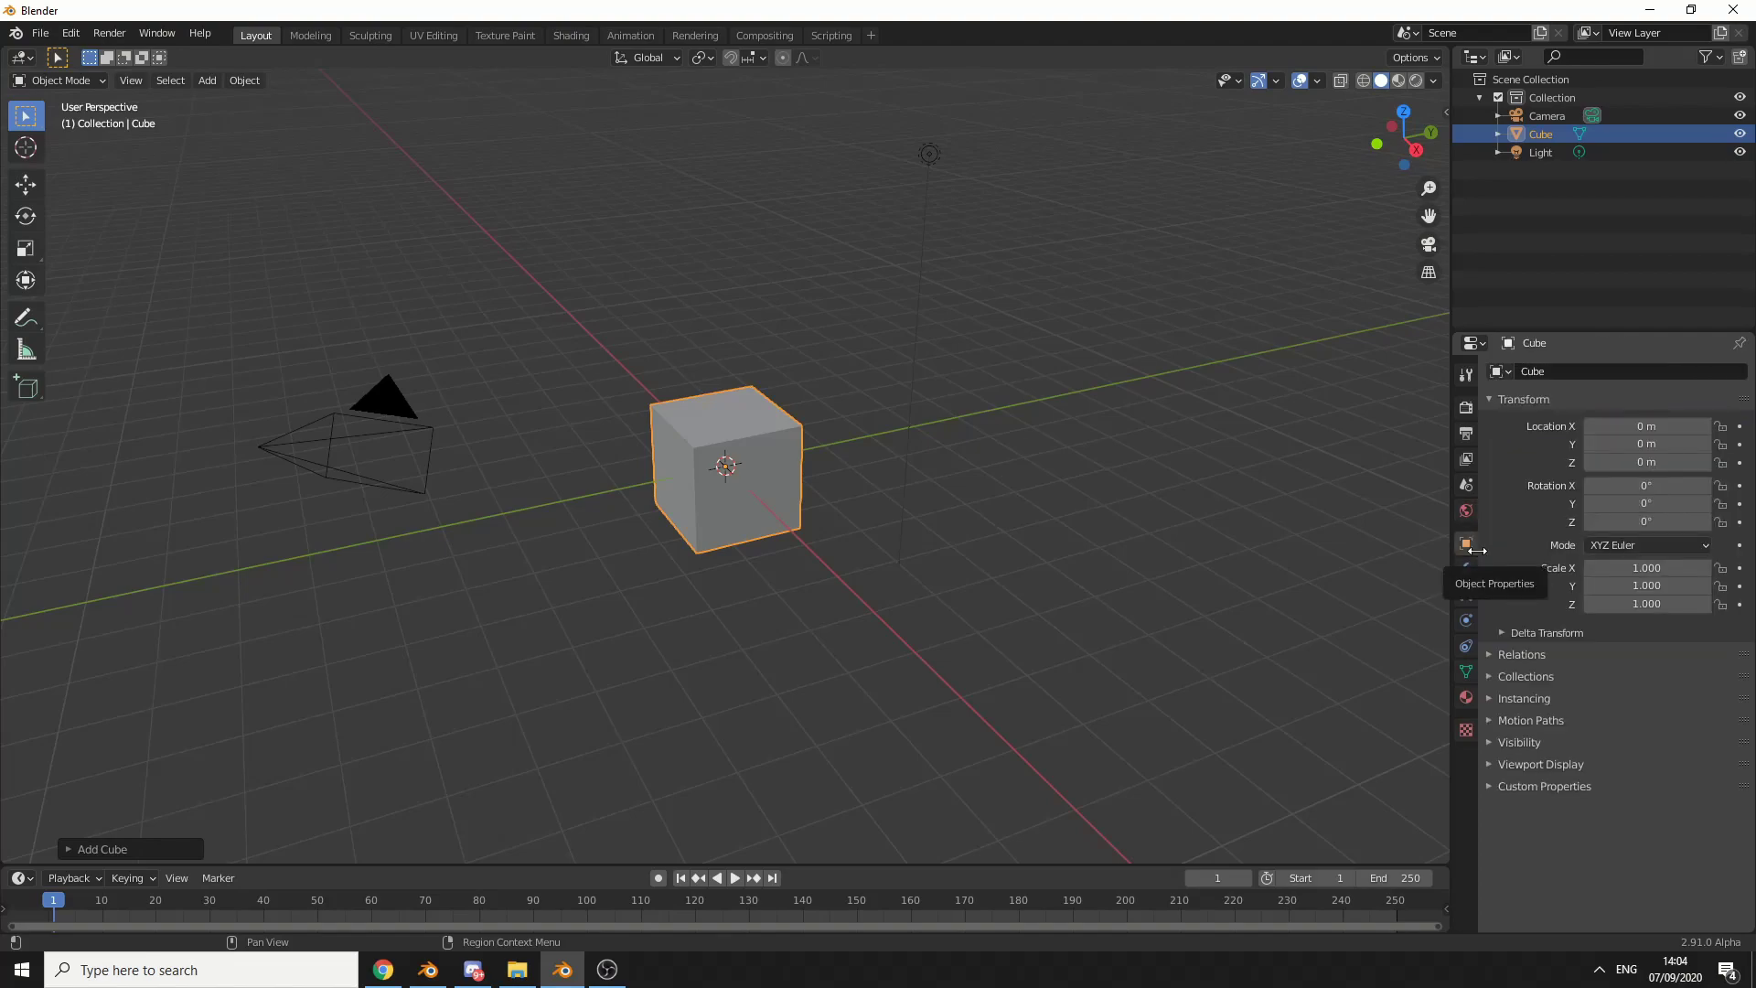
click(1472, 568)
click(1548, 374)
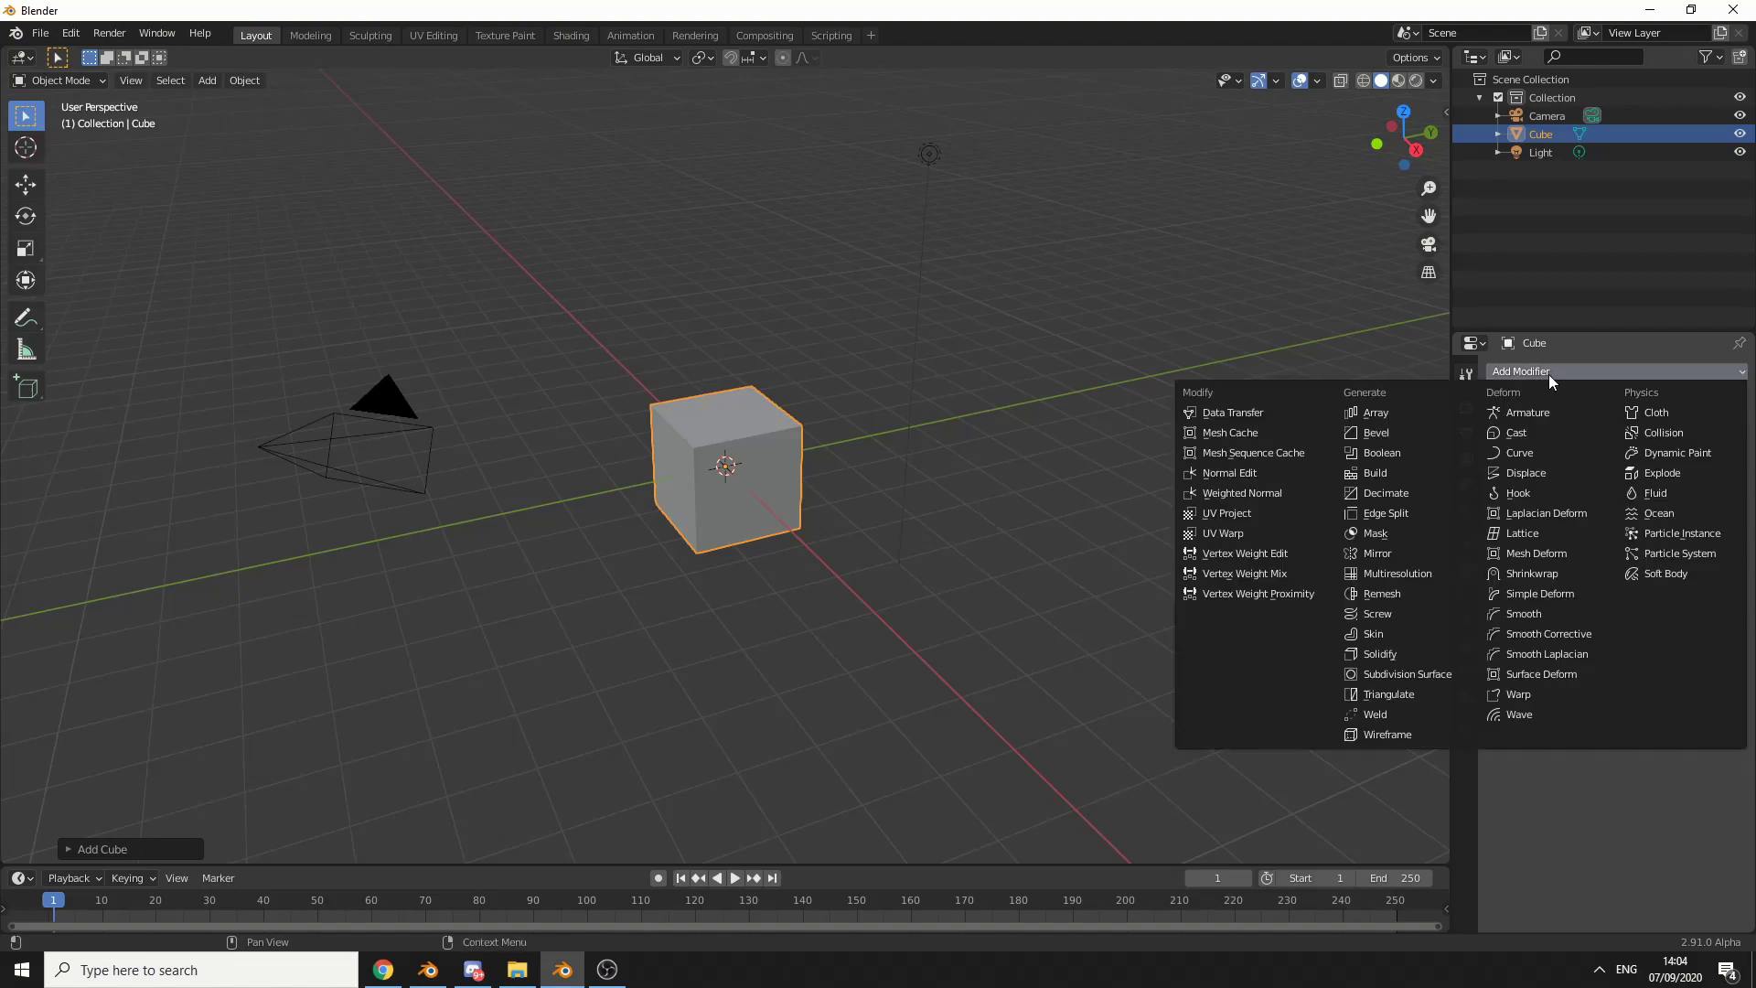
click(1545, 376)
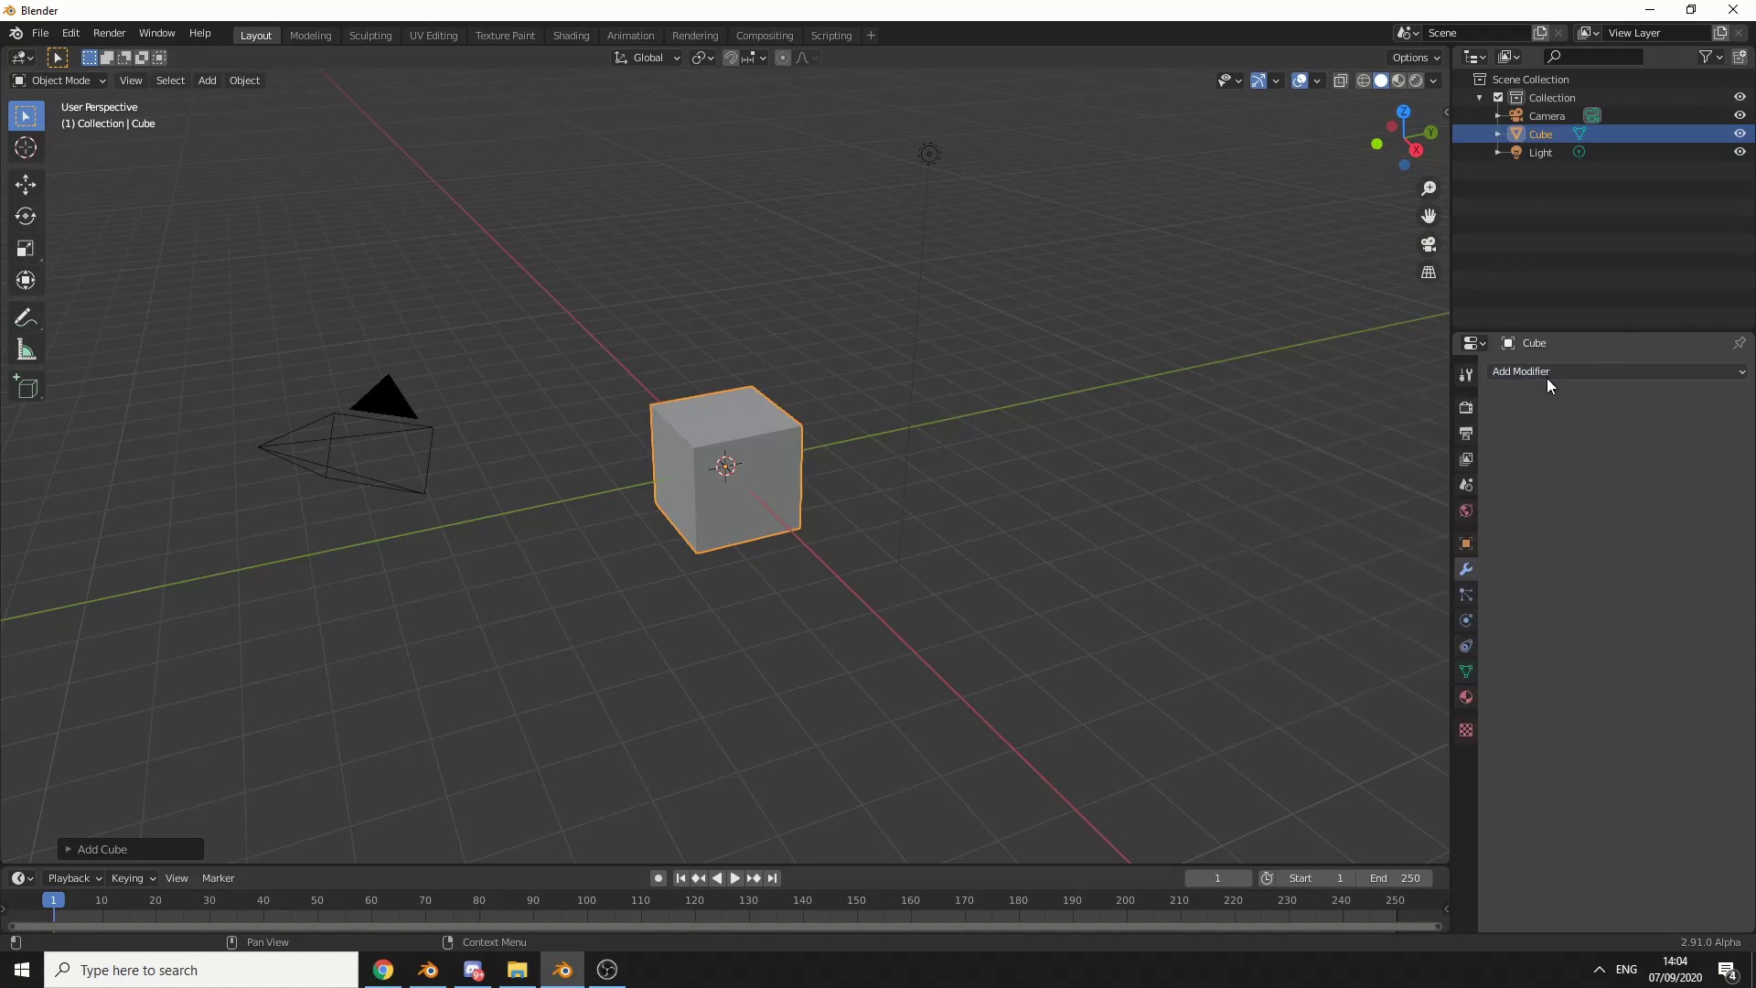
click(1471, 594)
click(1466, 596)
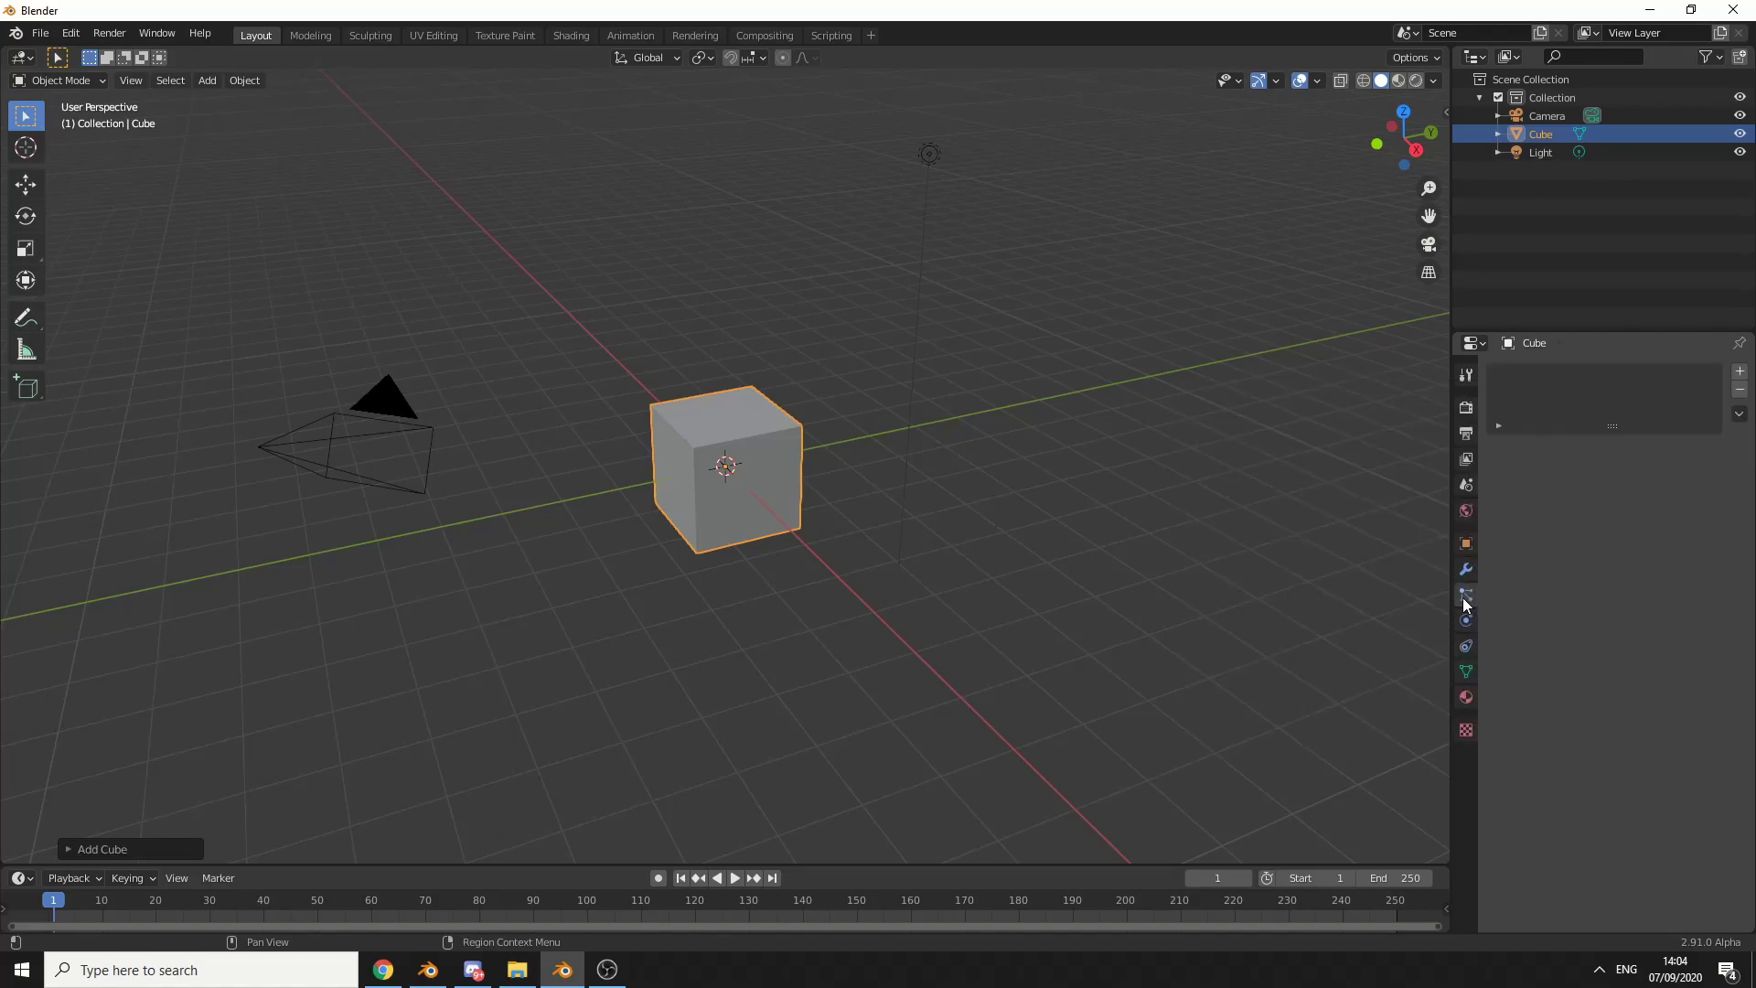
click(1466, 619)
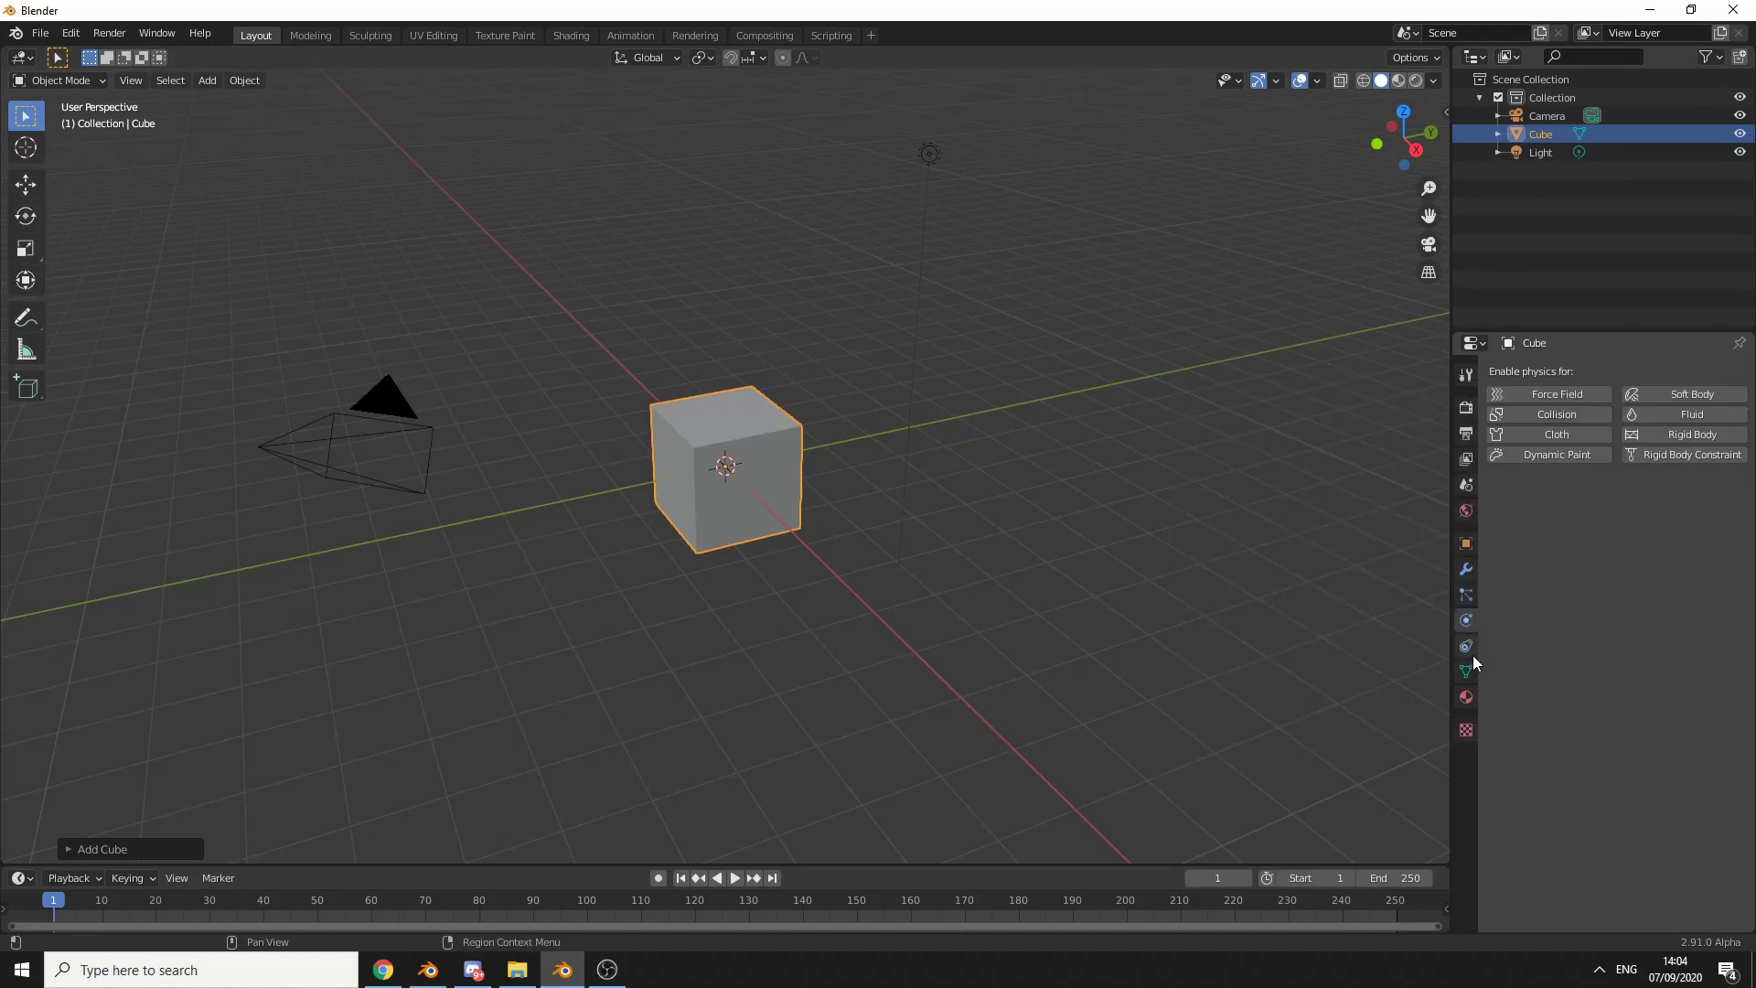
click(1468, 649)
click(1466, 671)
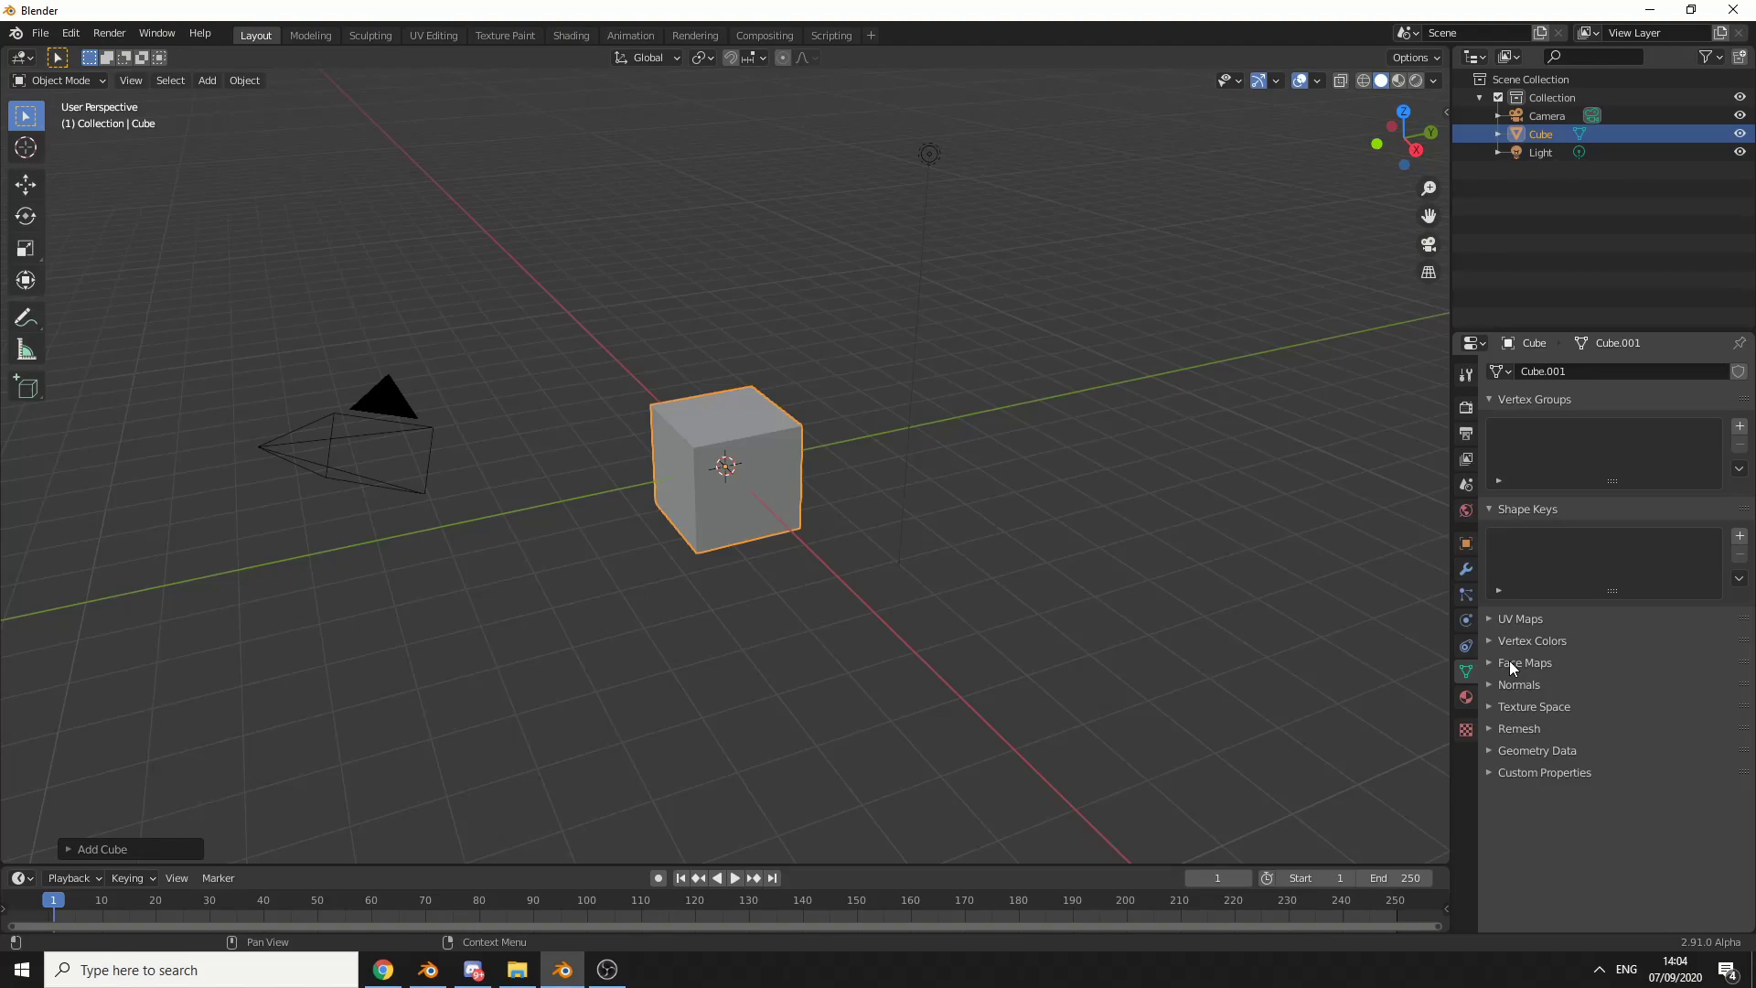
click(1467, 698)
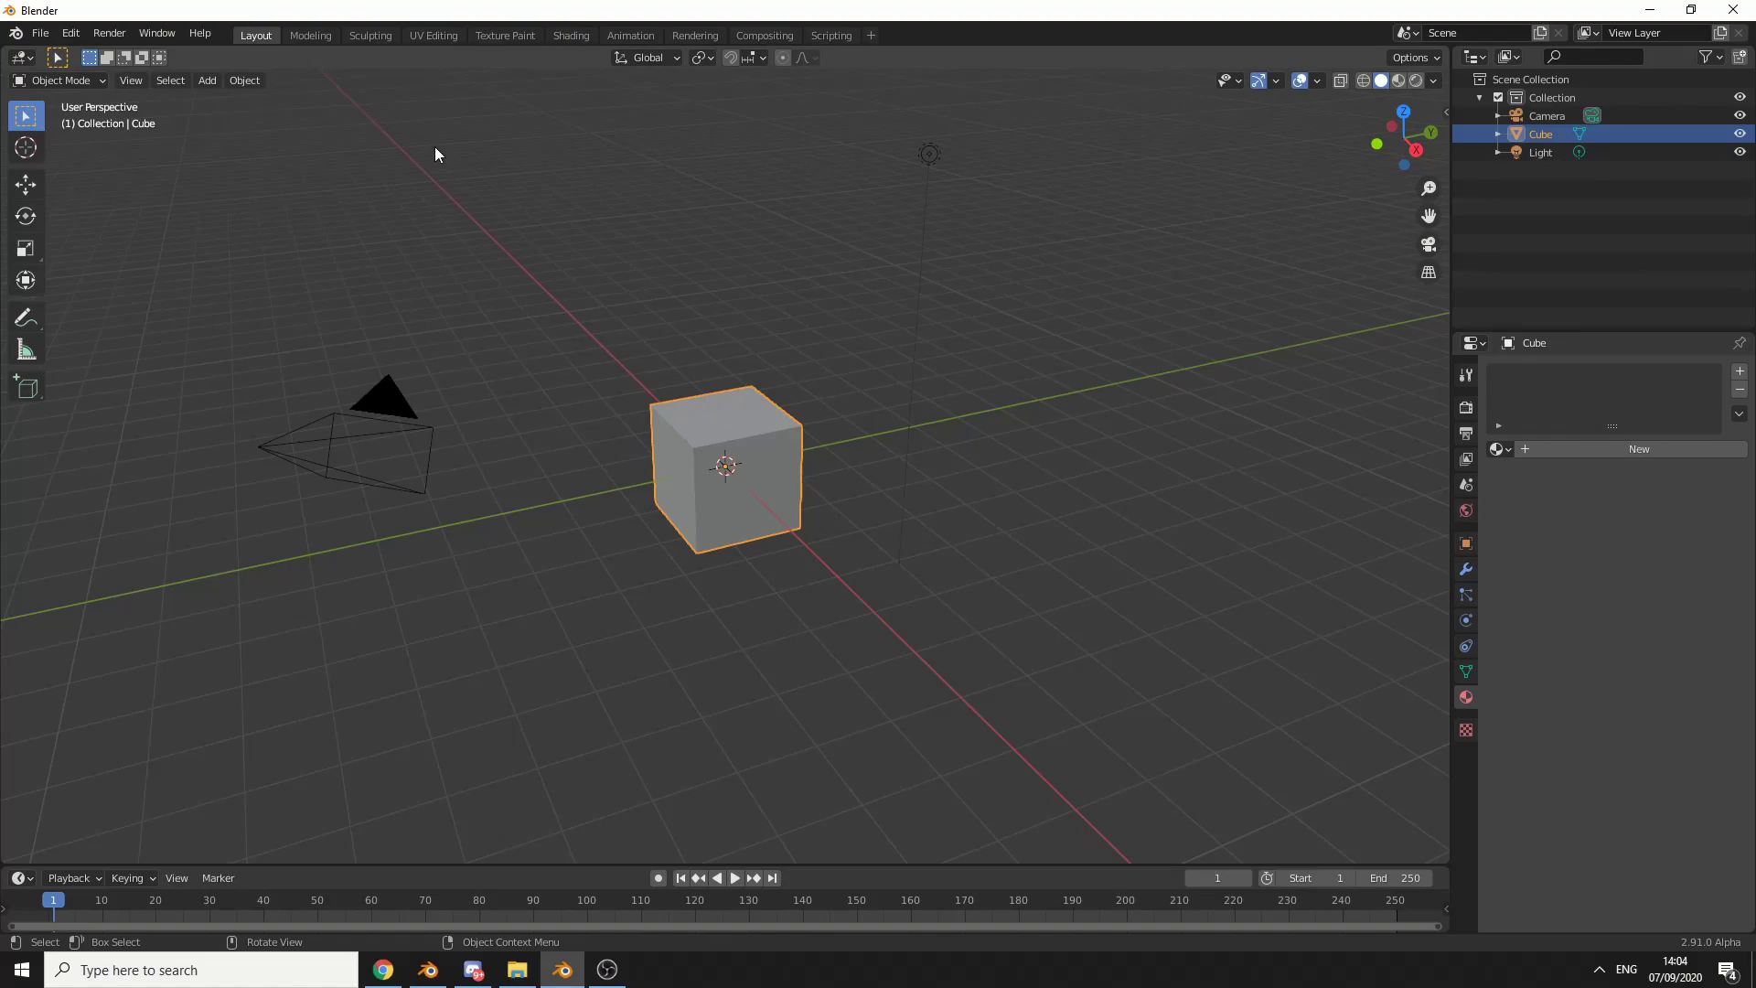
Apply the Quick Fur effect to the cube and enable nodes for its Fur Material
click(244, 79)
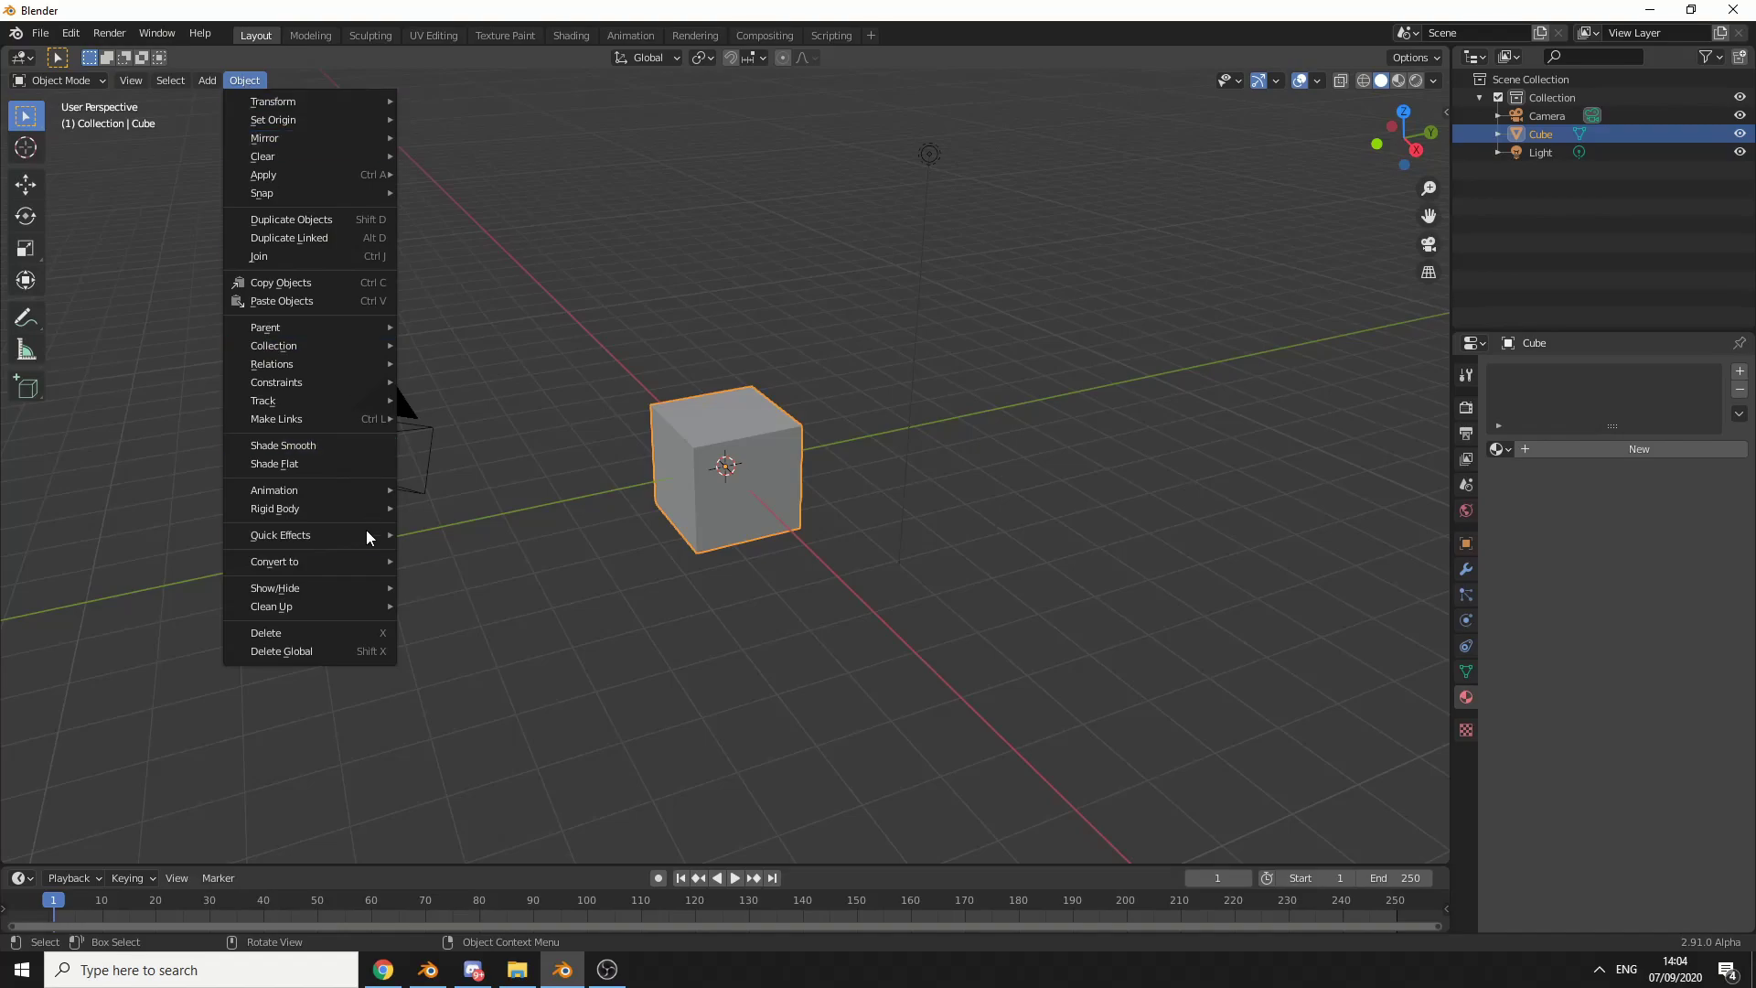
mouse_move(369, 540)
click(442, 534)
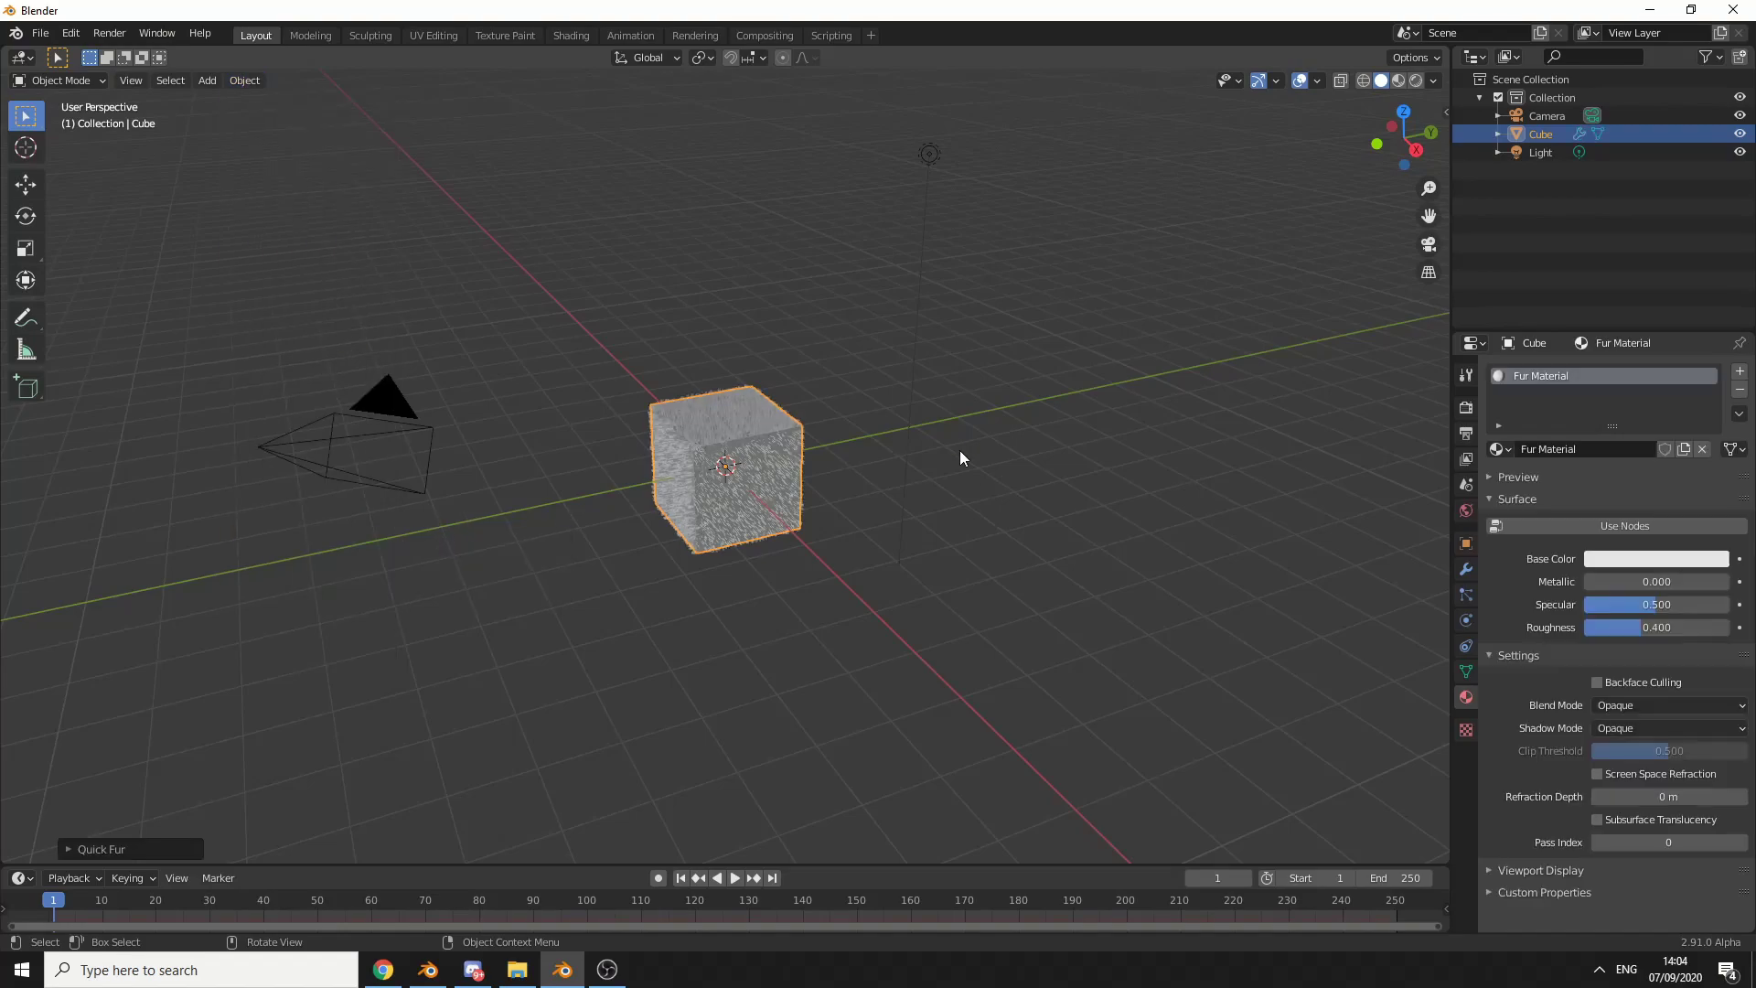
middle_drag(1035, 558, 1088, 563)
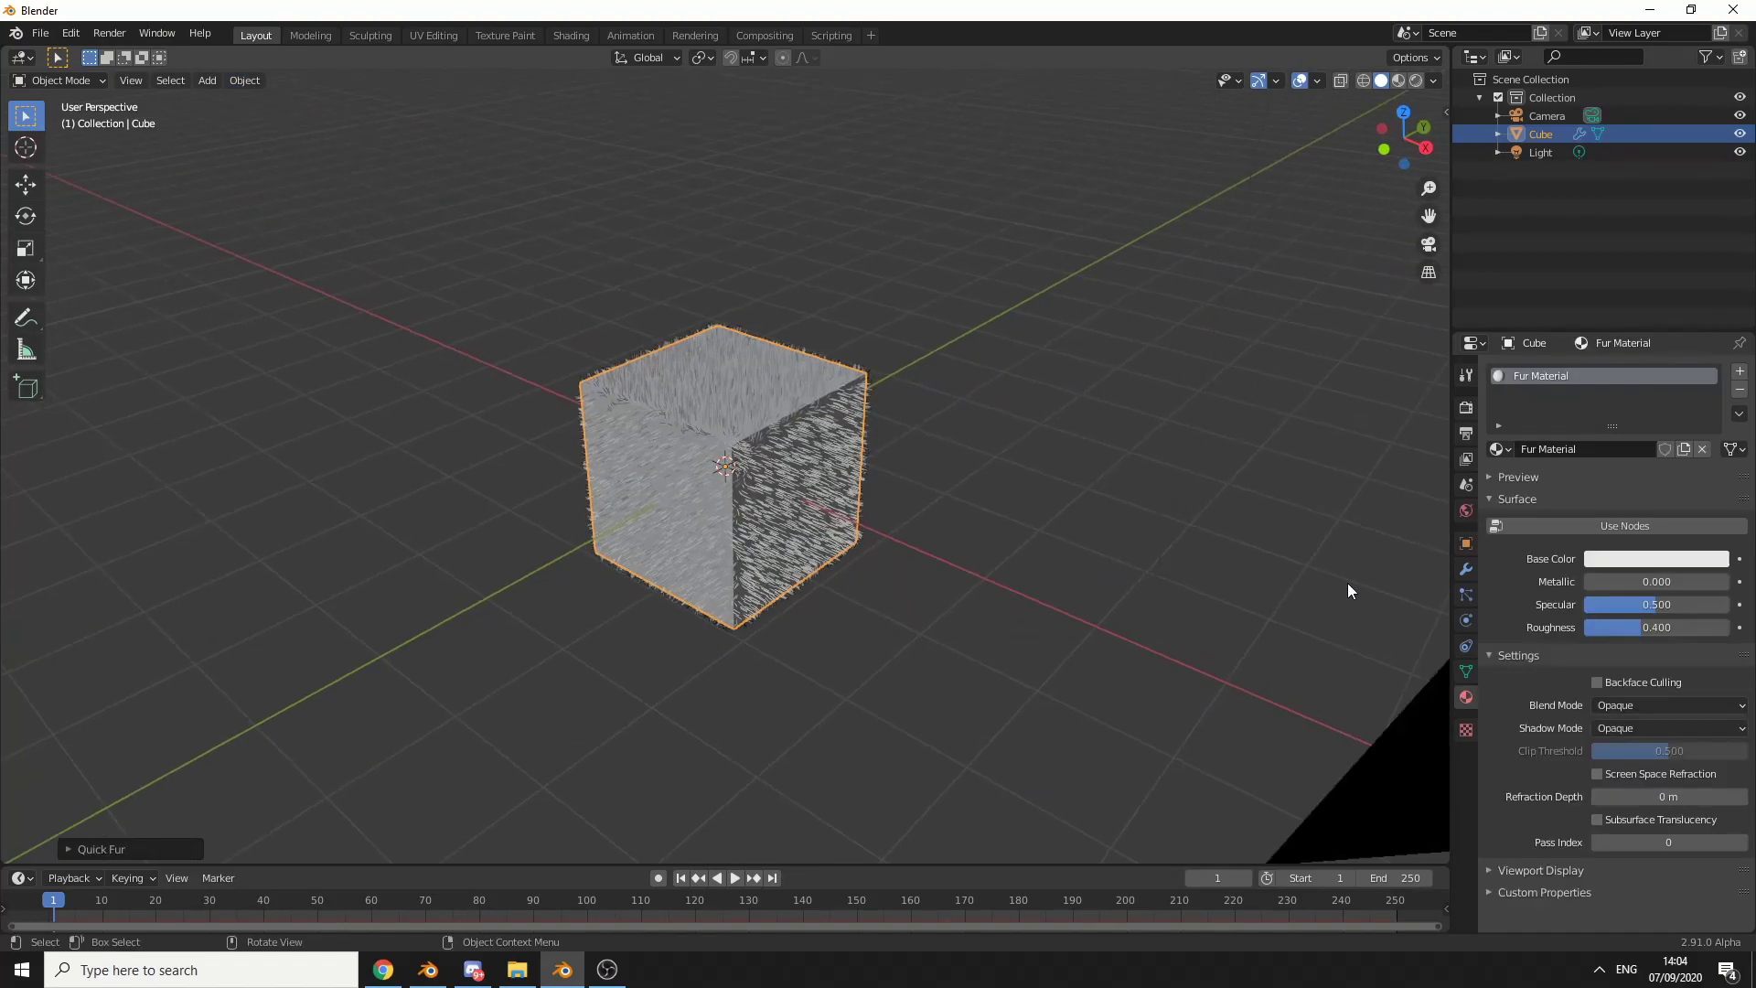
click(1643, 525)
Set the scene's render engine to Cycles
click(1466, 375)
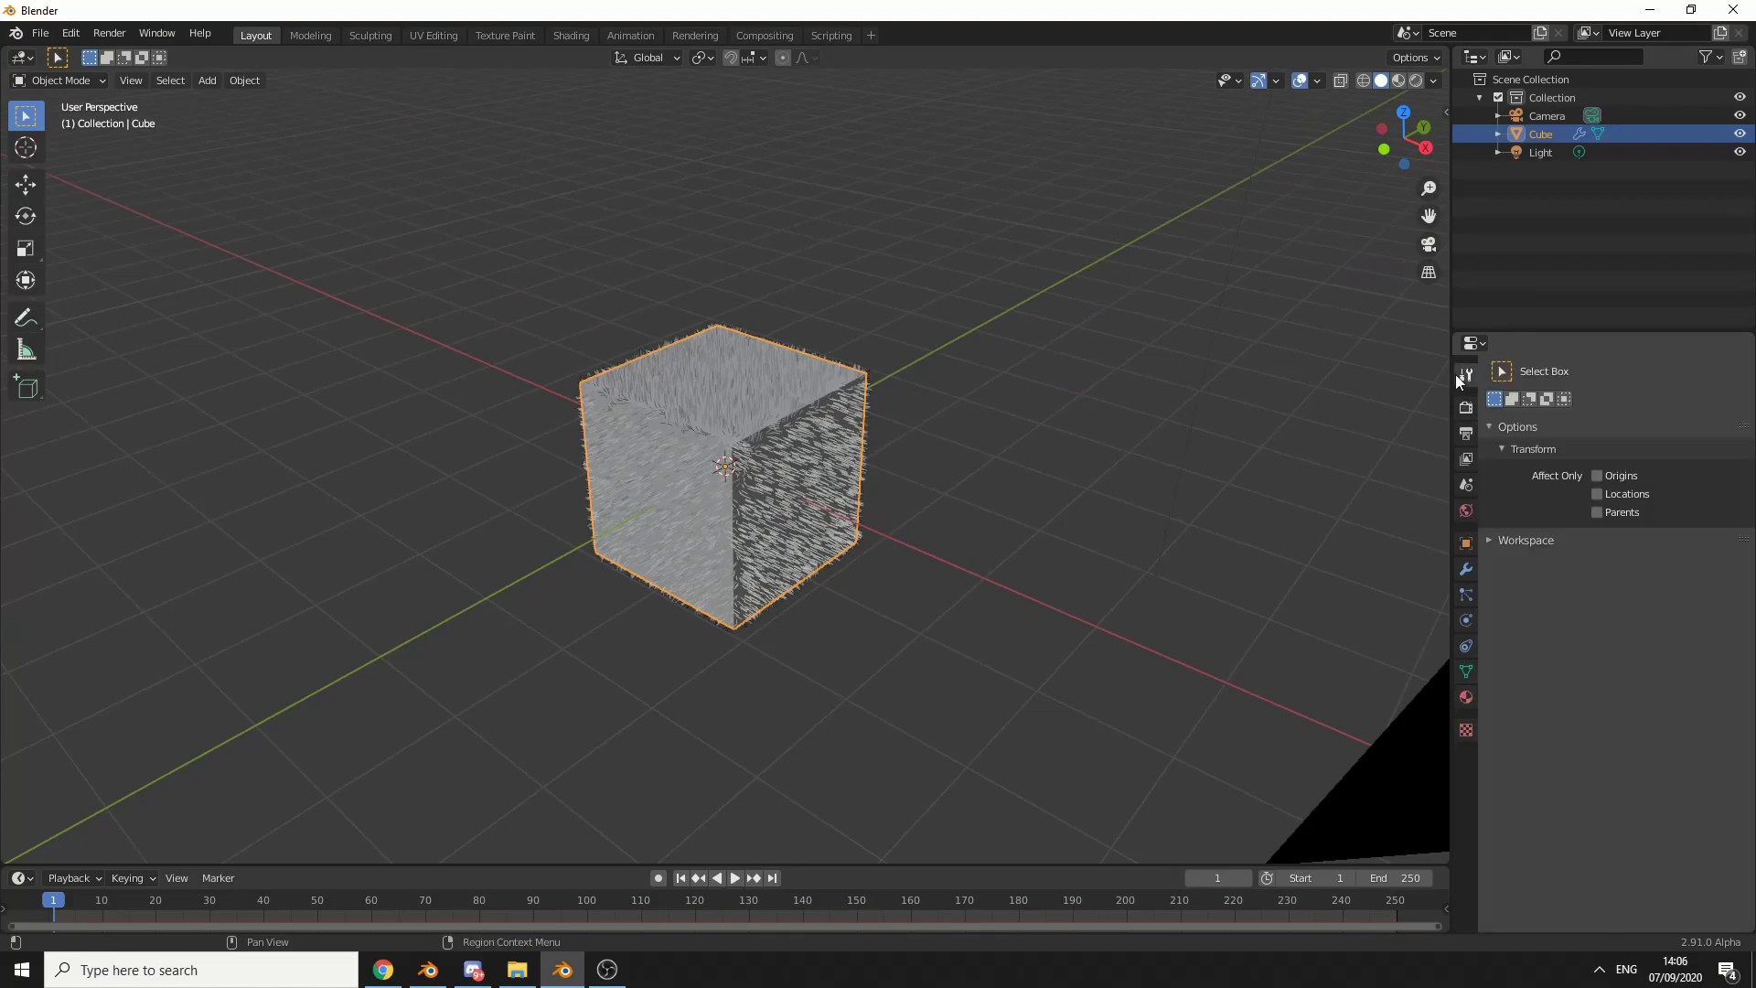
click(1465, 406)
click(1637, 375)
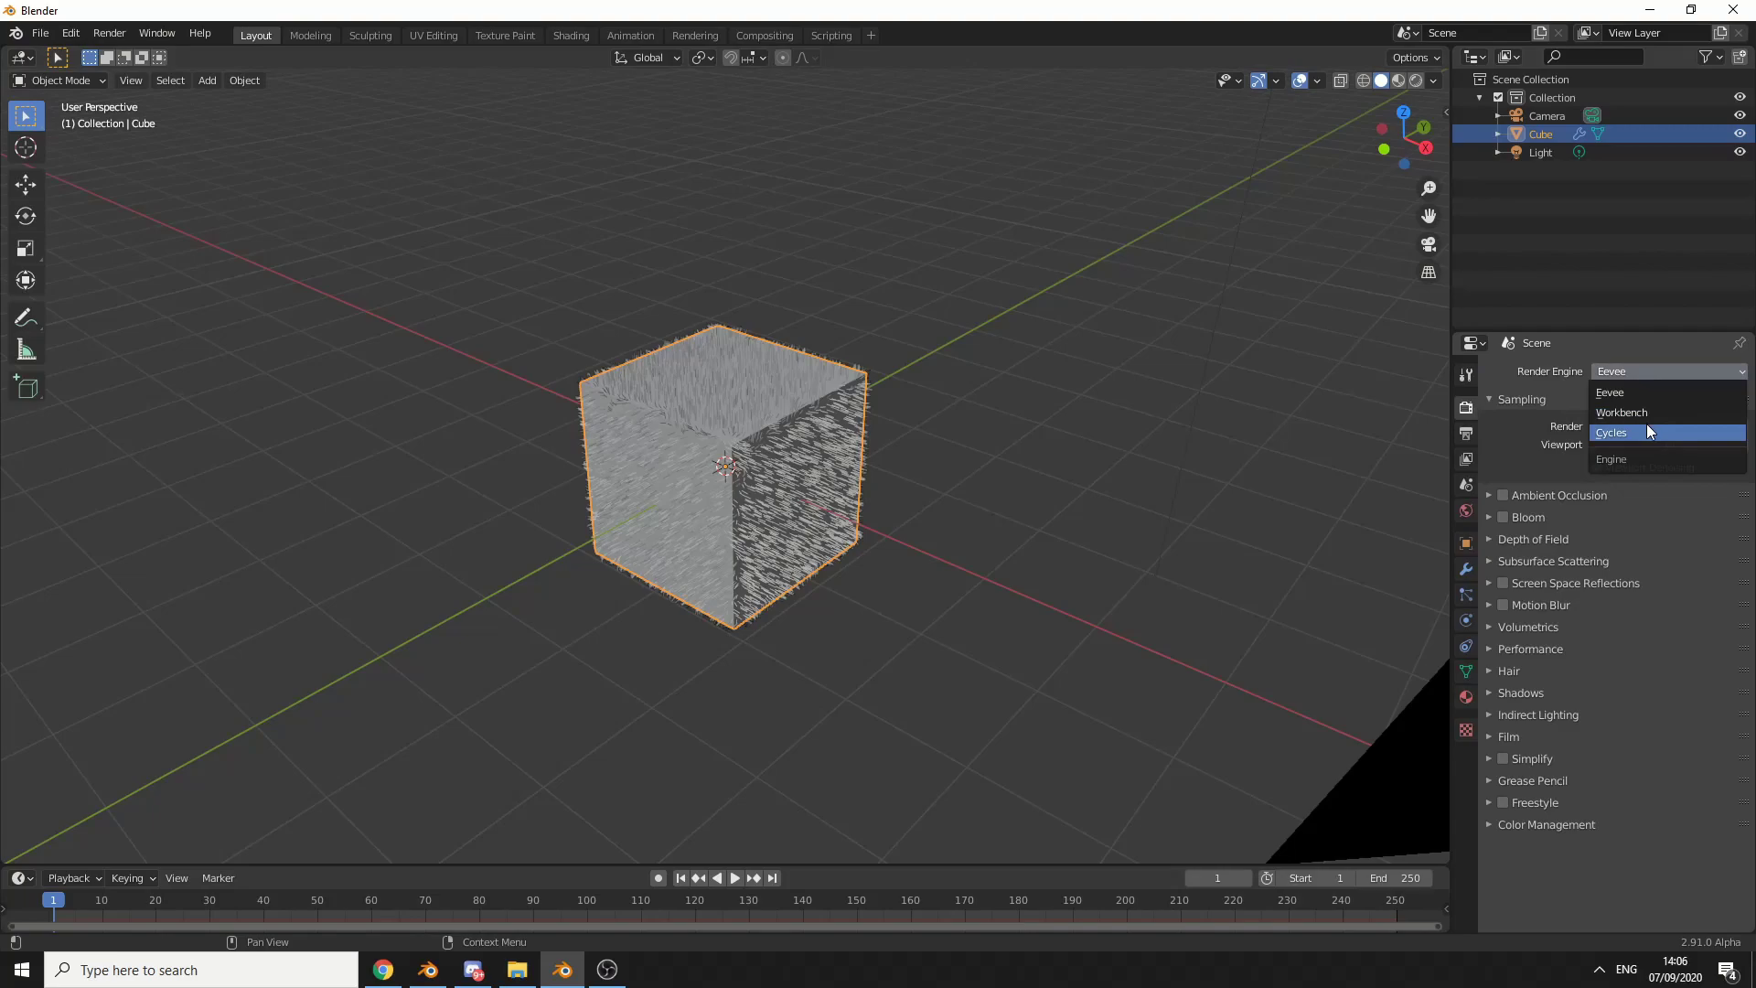
click(1646, 424)
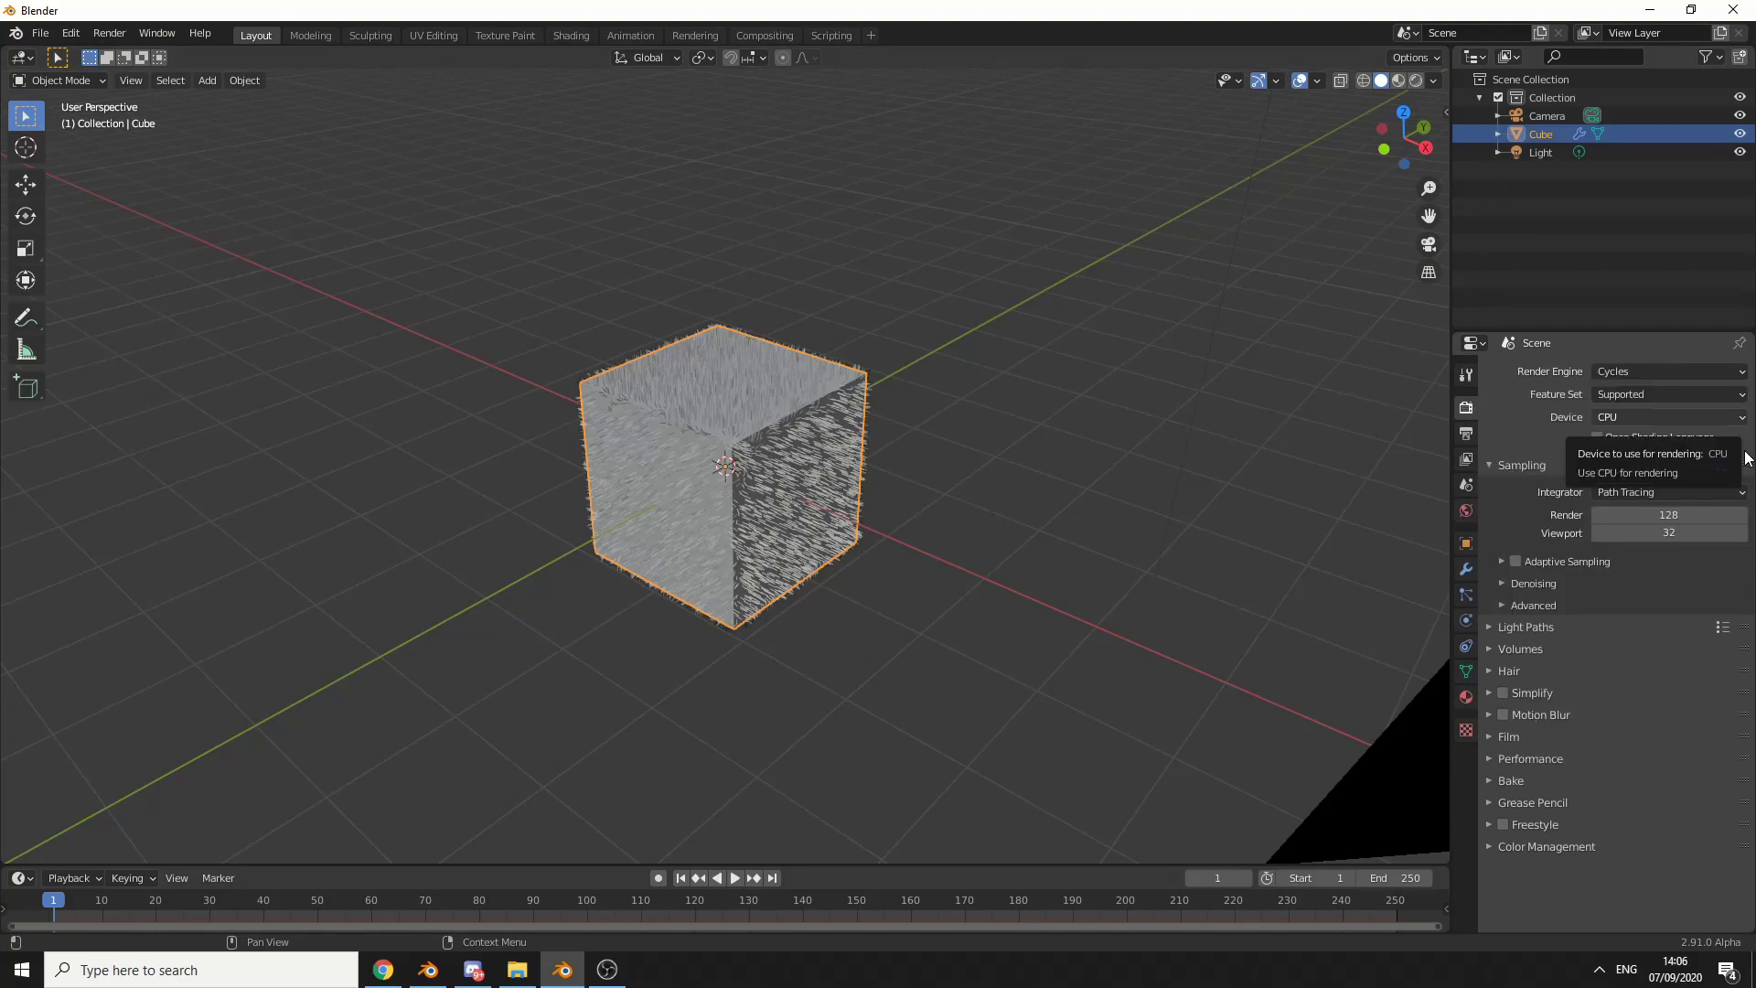
Change the surface shader of the cube's Fur Material to Principled Hair BSDF
click(1465, 698)
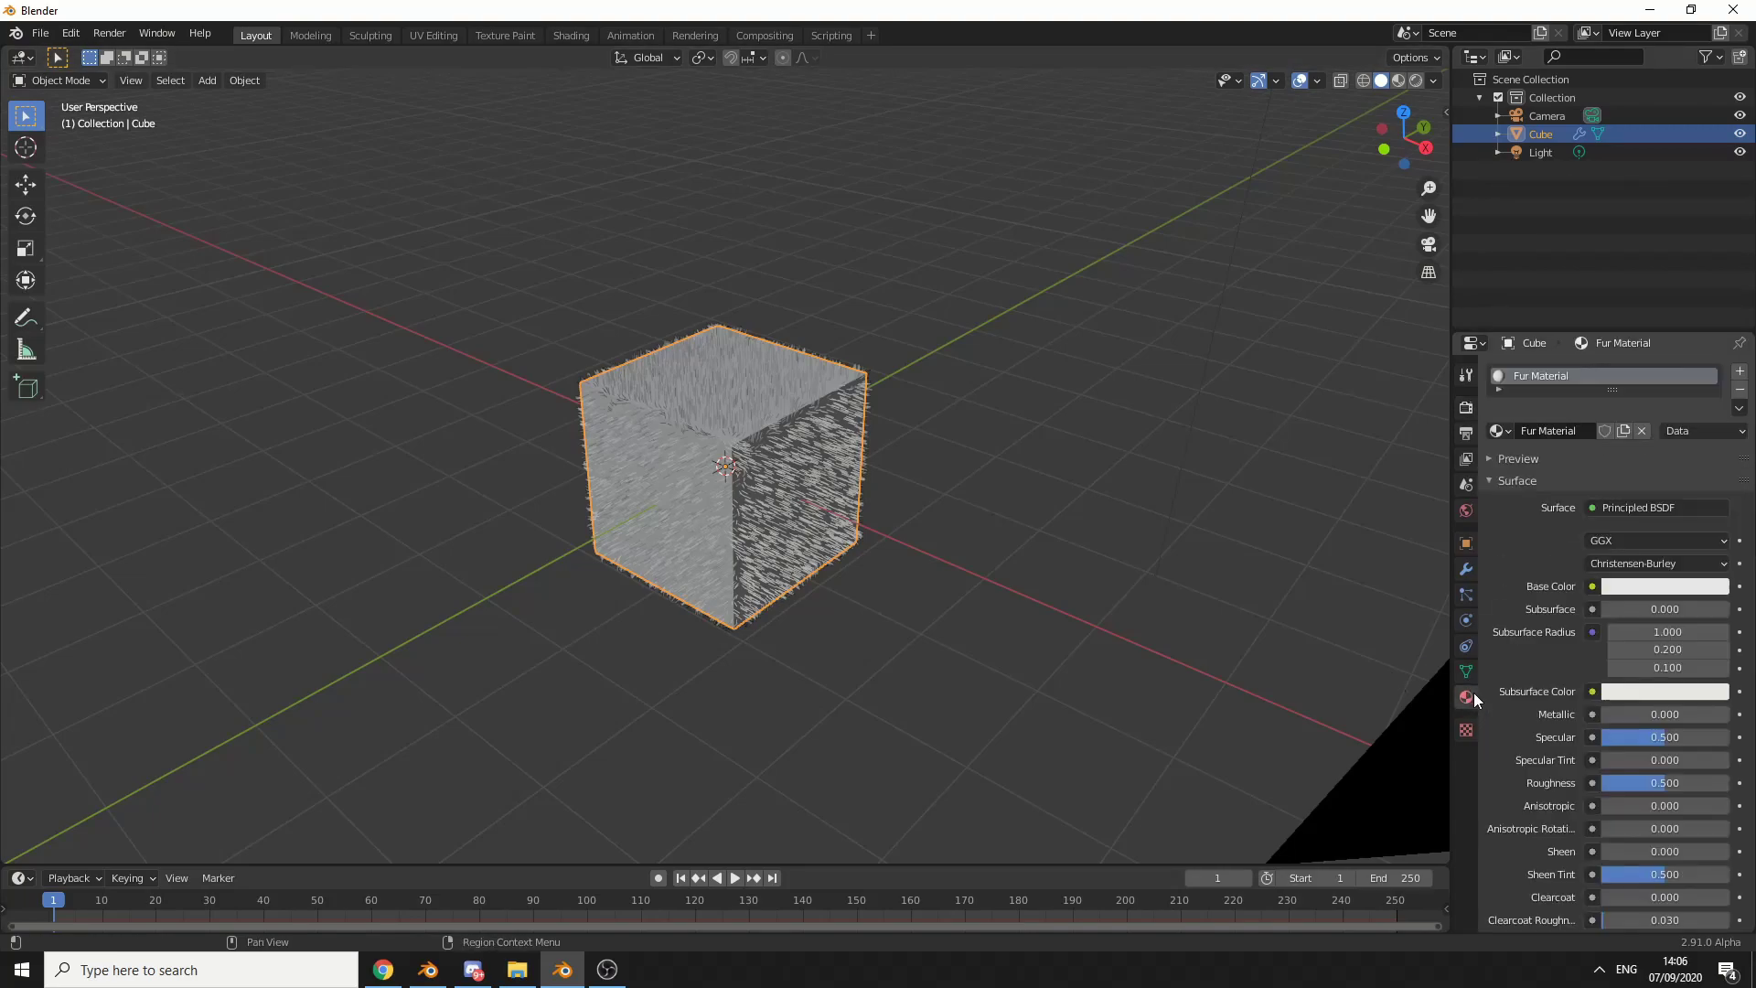
click(1670, 506)
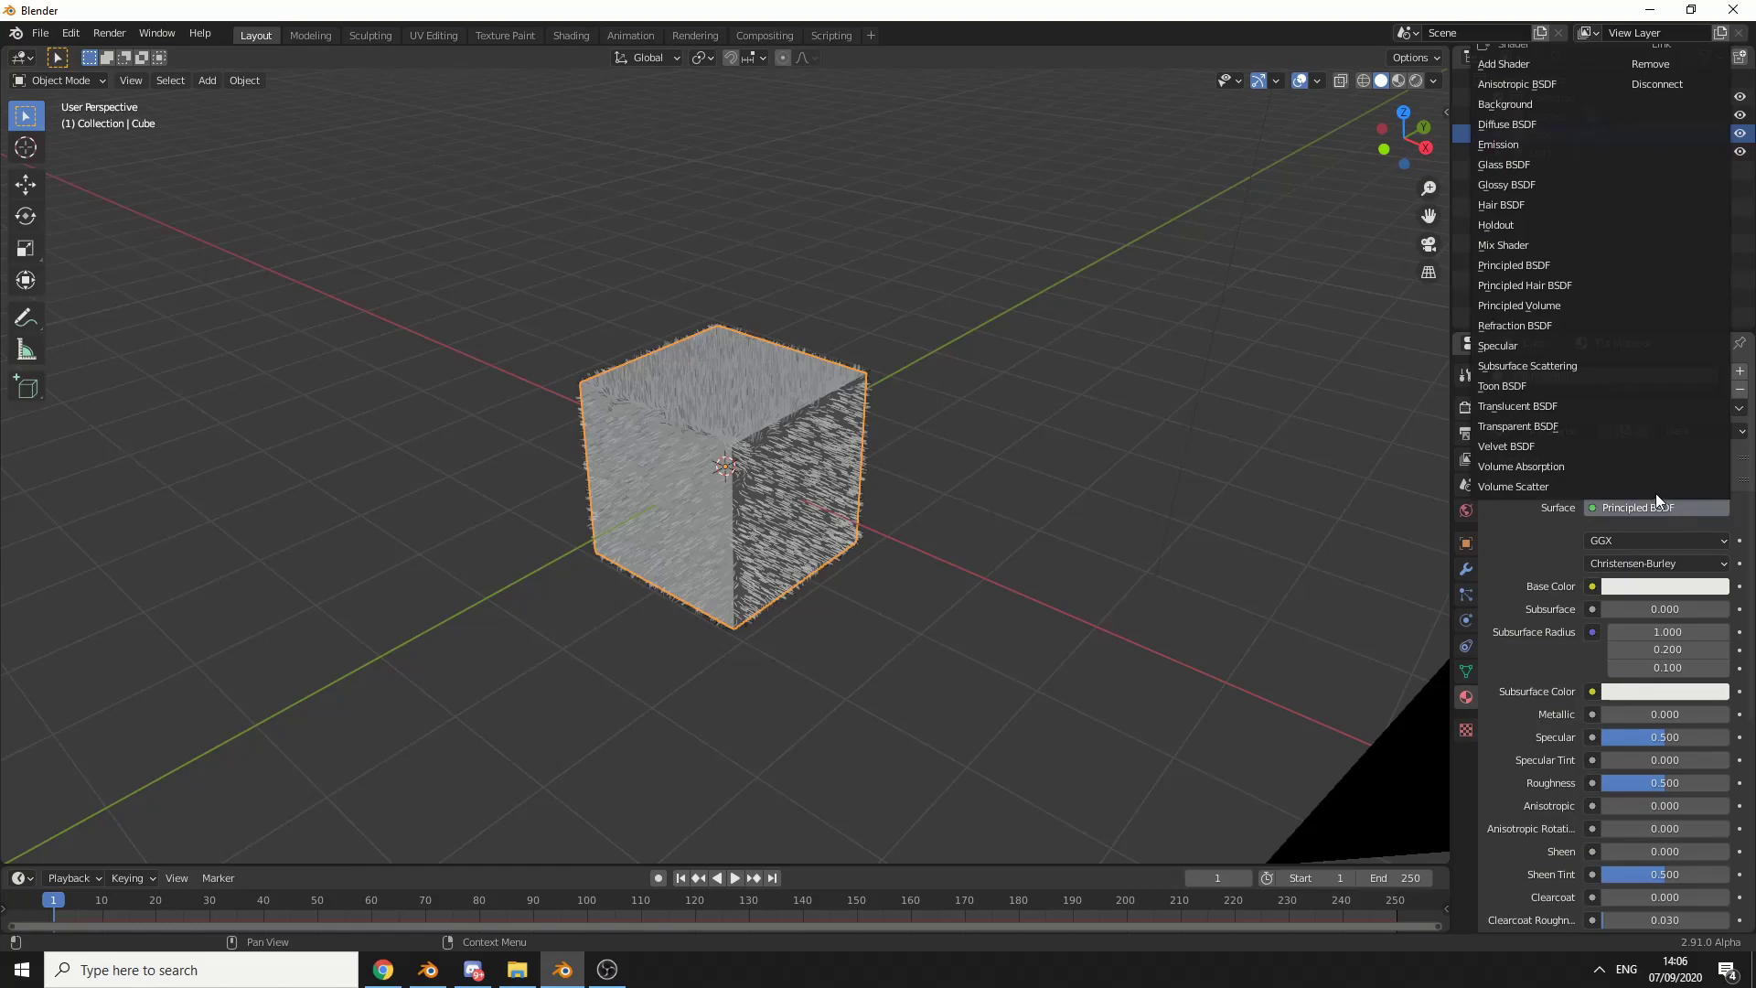
click(1540, 287)
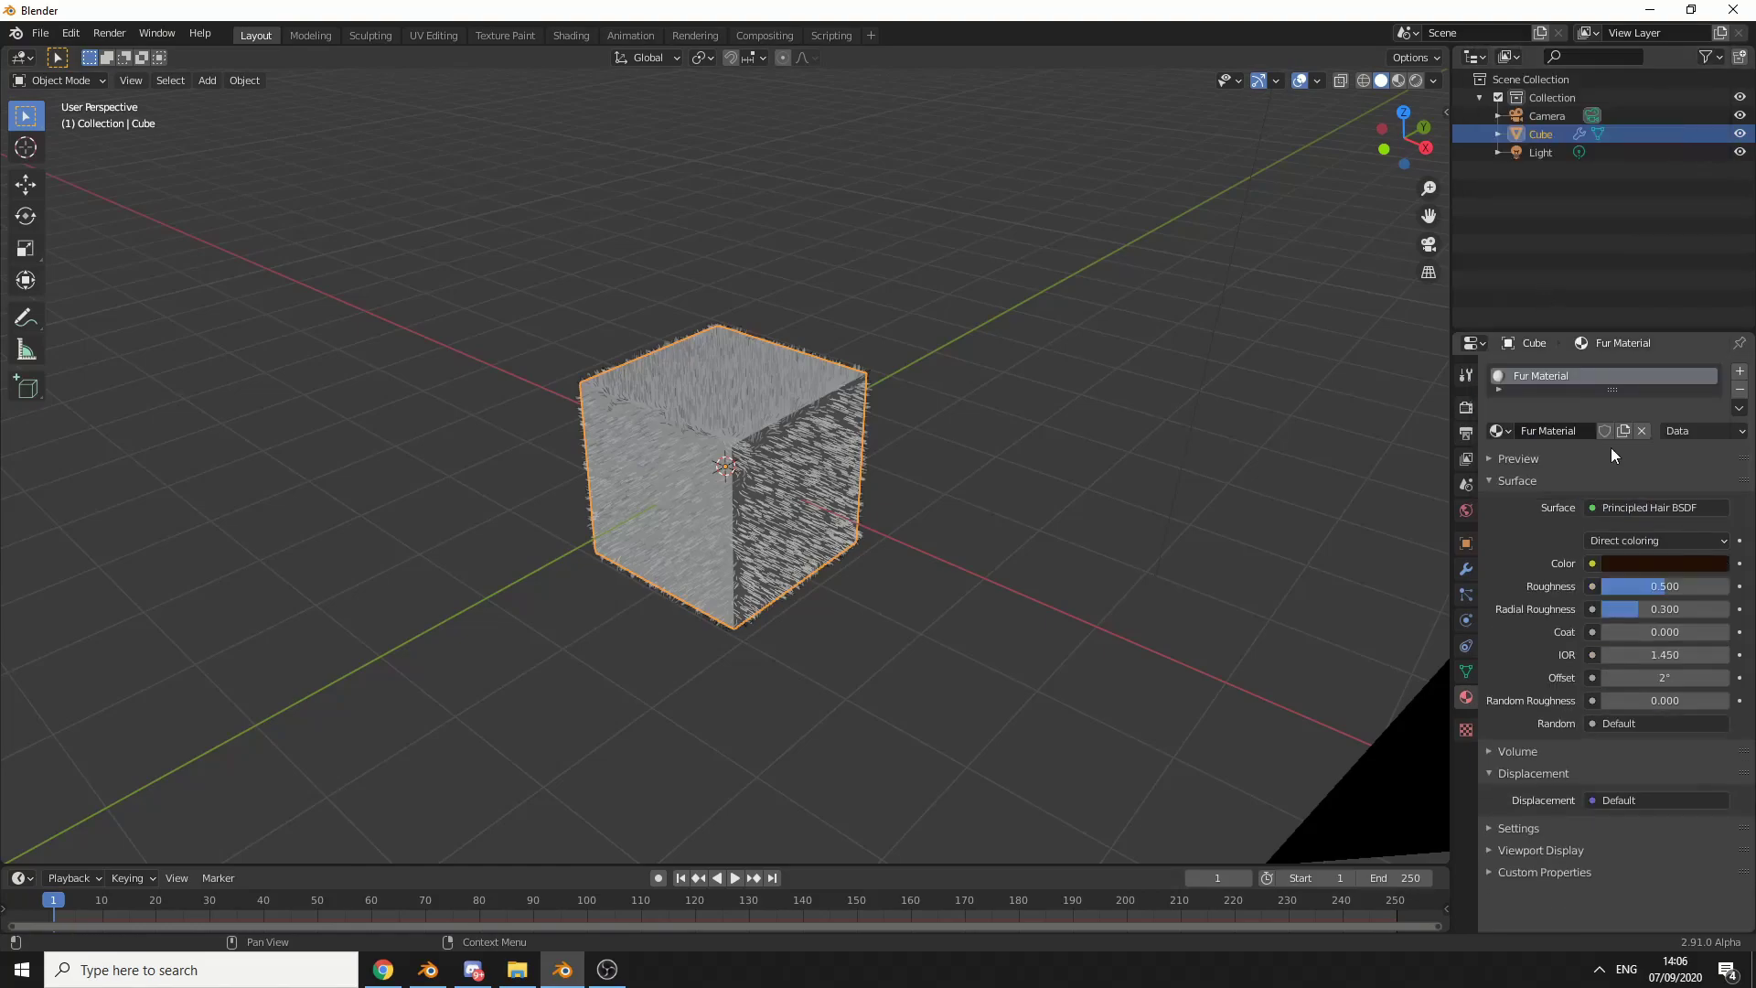
Make the Fur Material's hair color a bright, fully saturated orange and preview the cube with rendered viewport shading
click(1664, 565)
drag(1644, 432, 1600, 423)
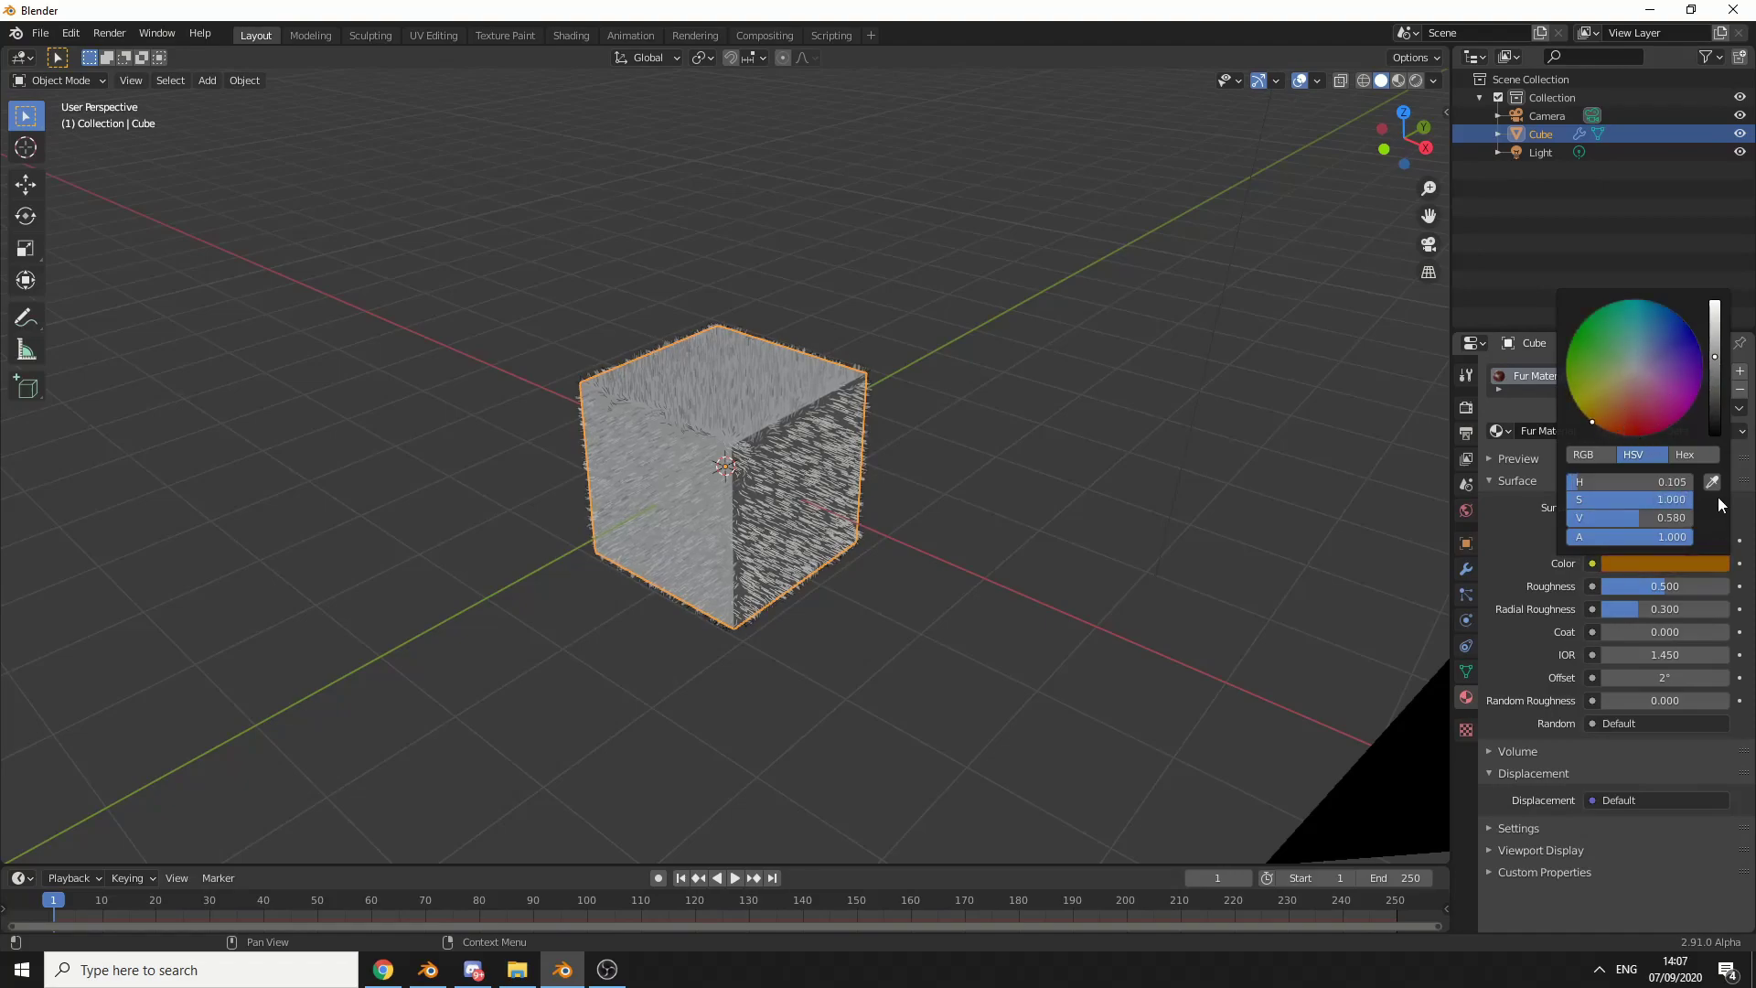
drag(1716, 388, 1715, 311)
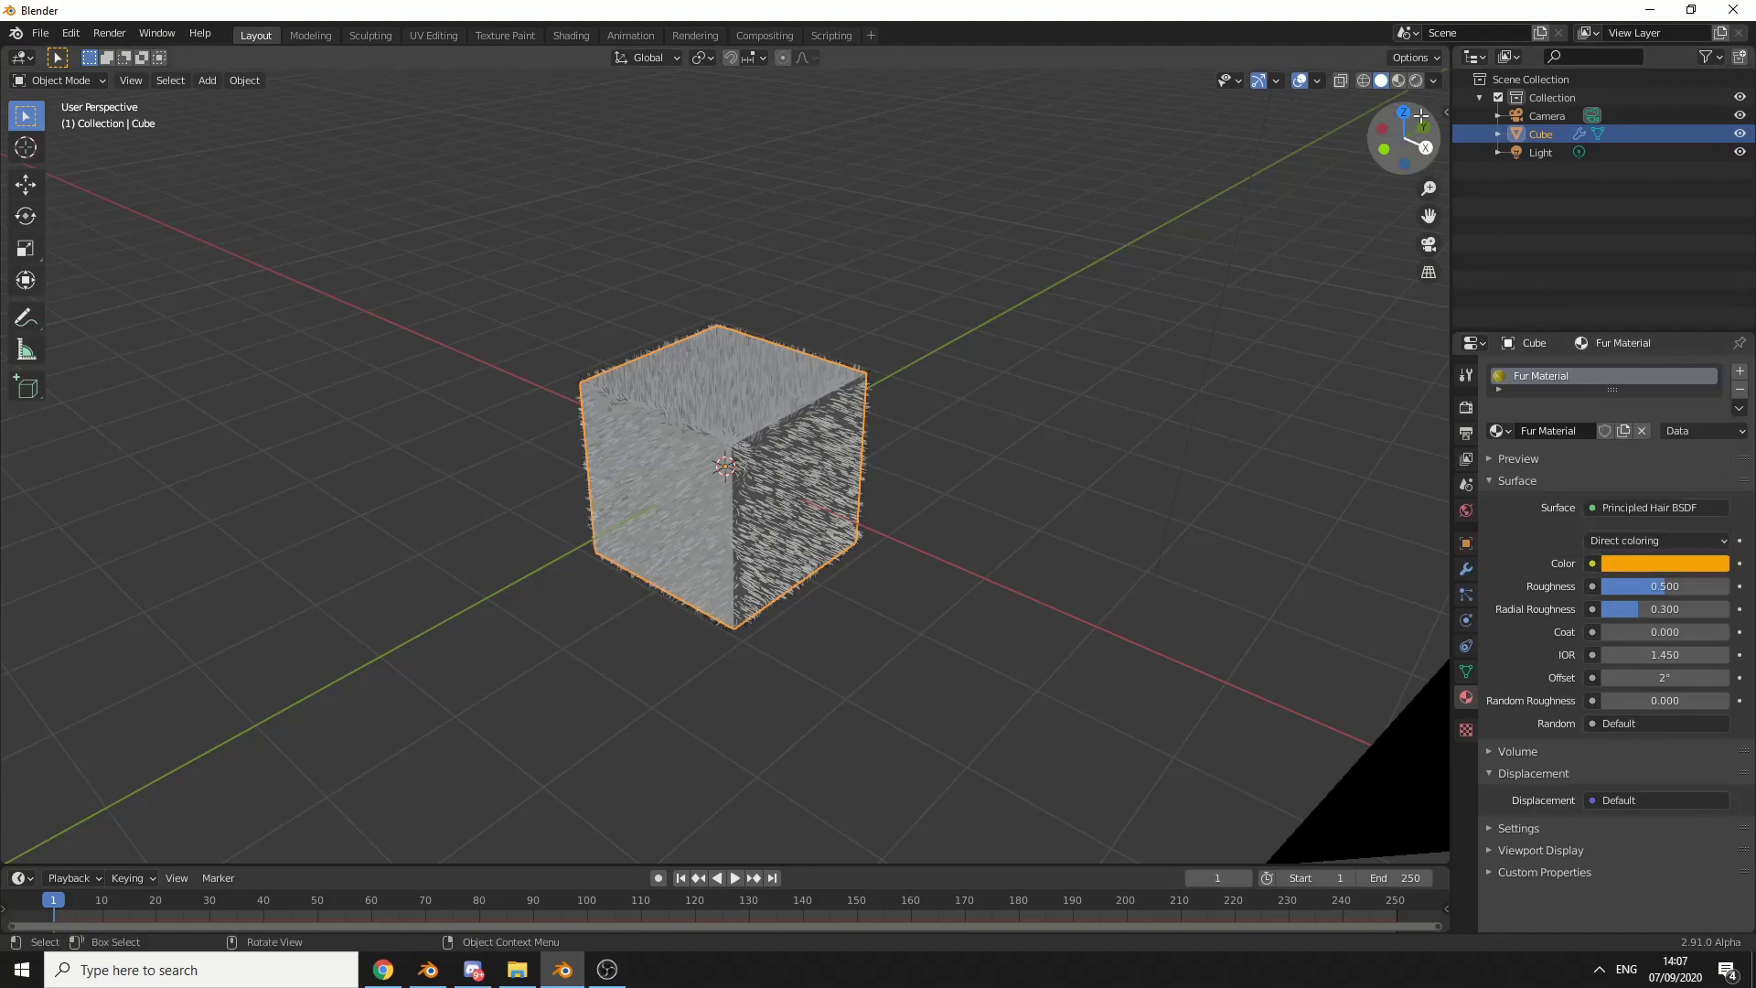
click(1415, 81)
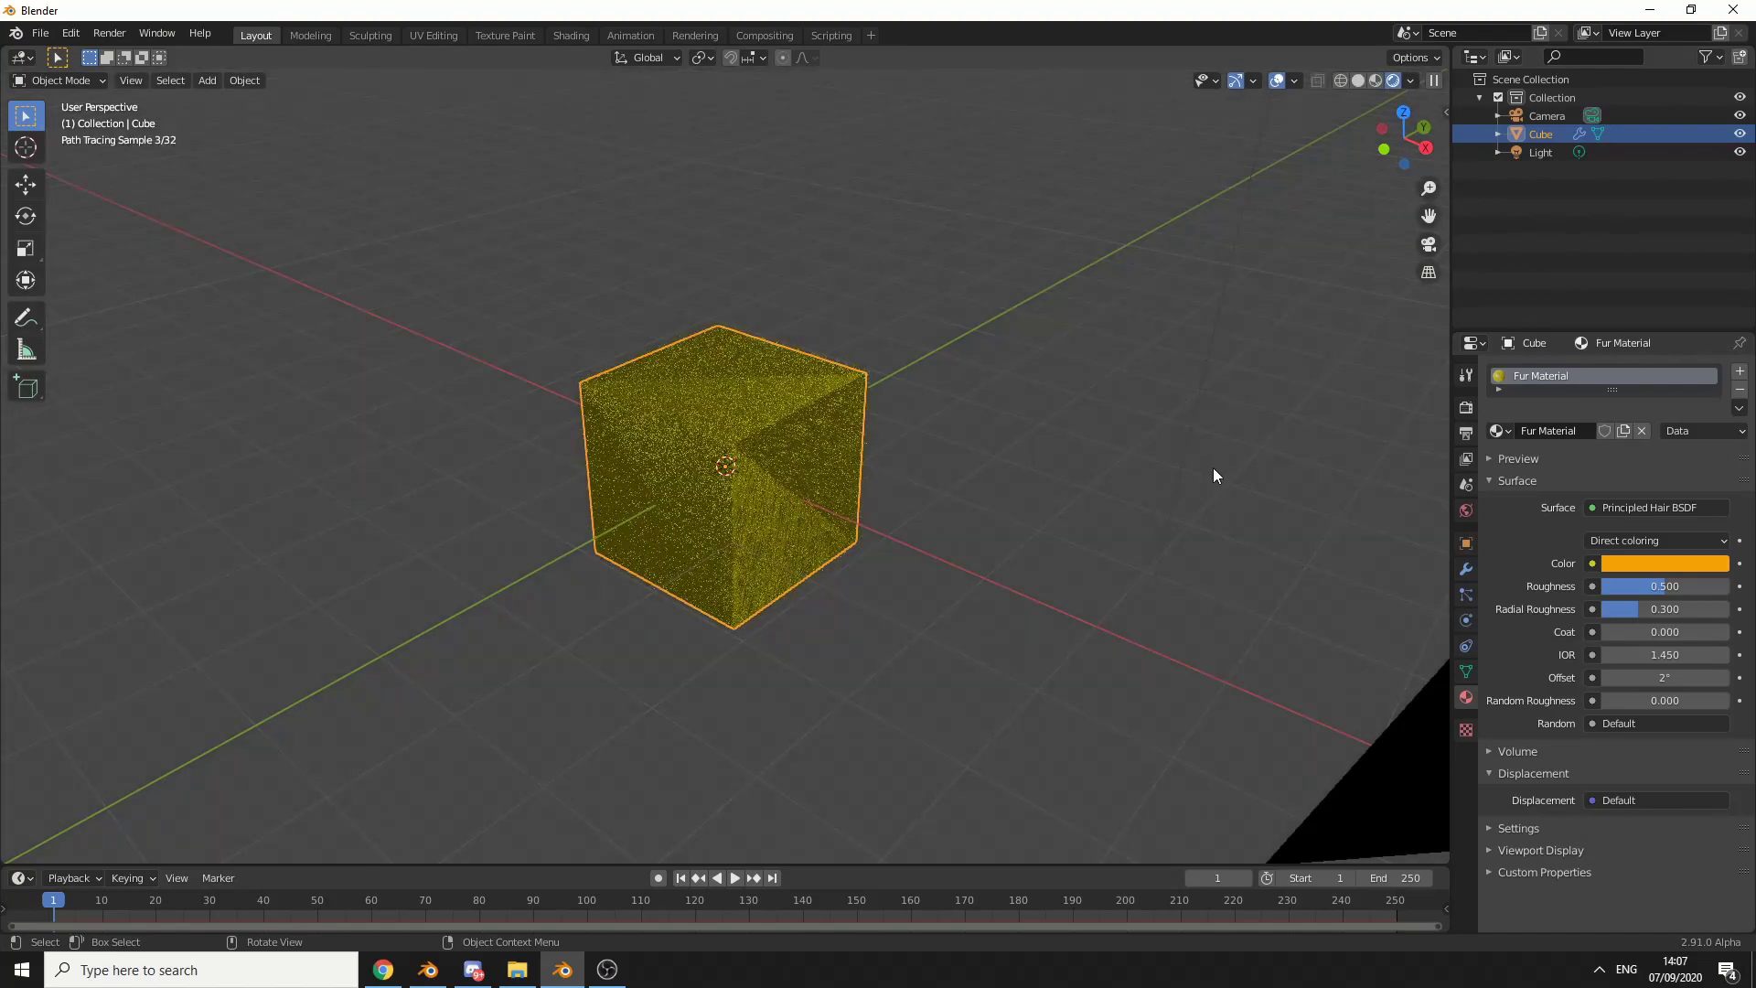
middle_drag(859, 502, 1141, 562)
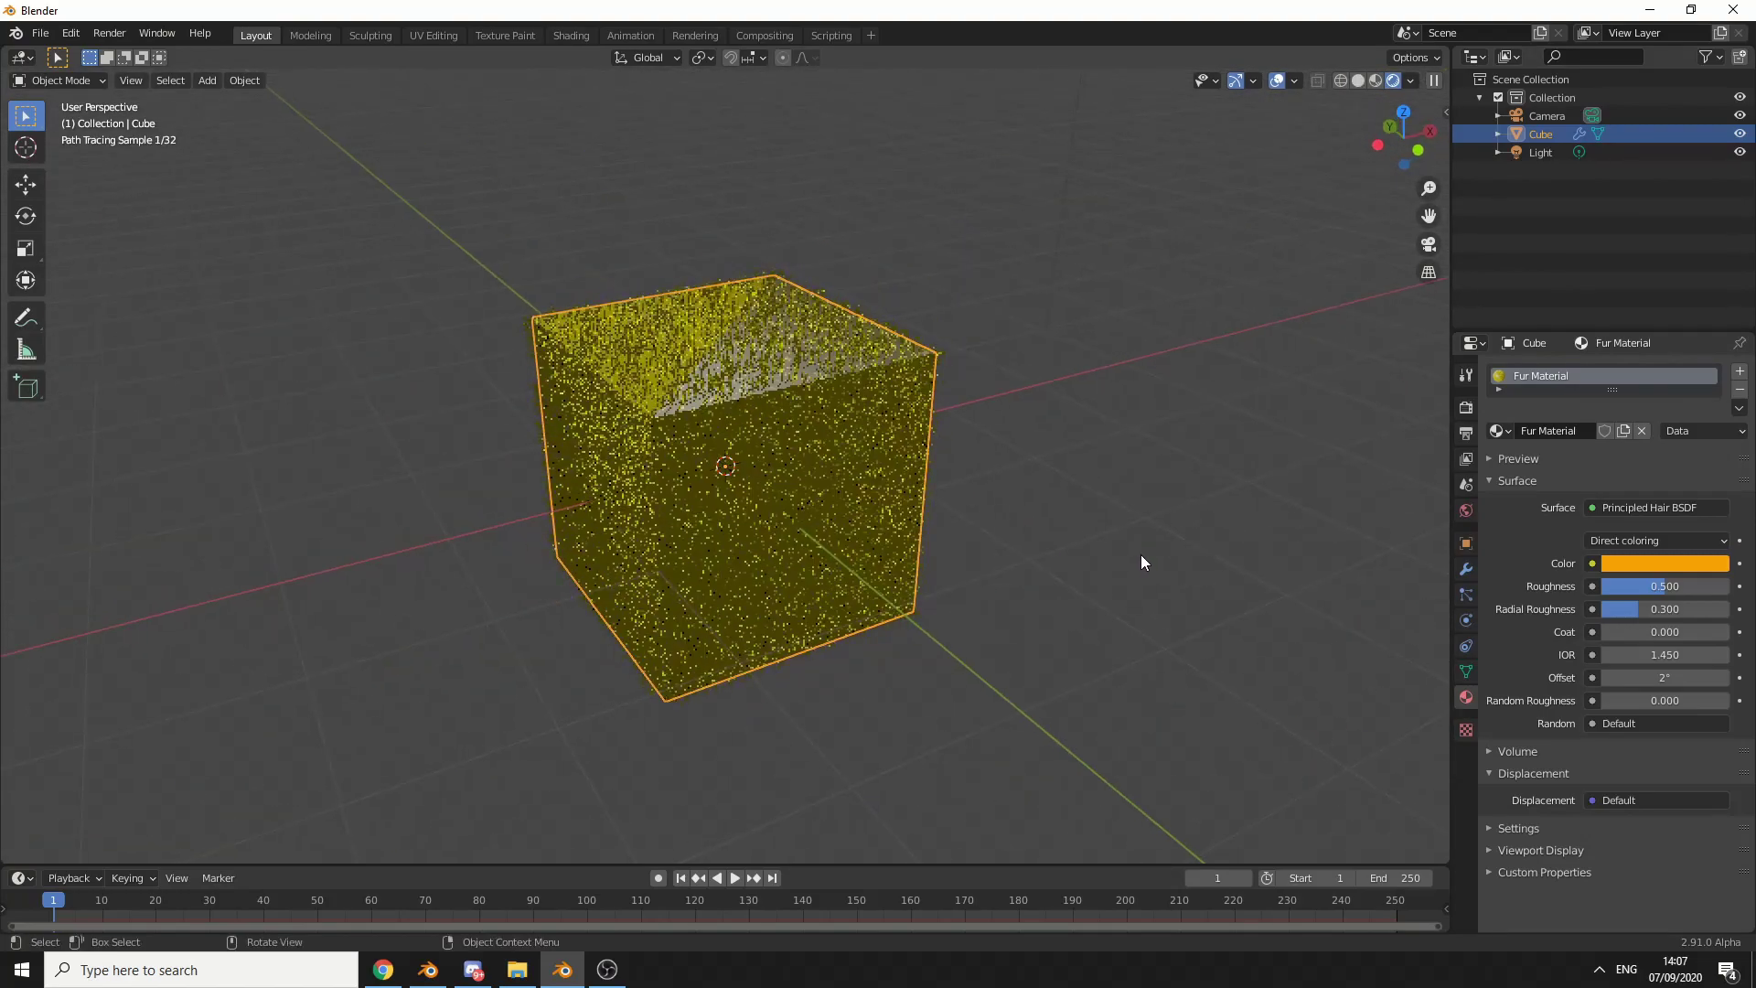